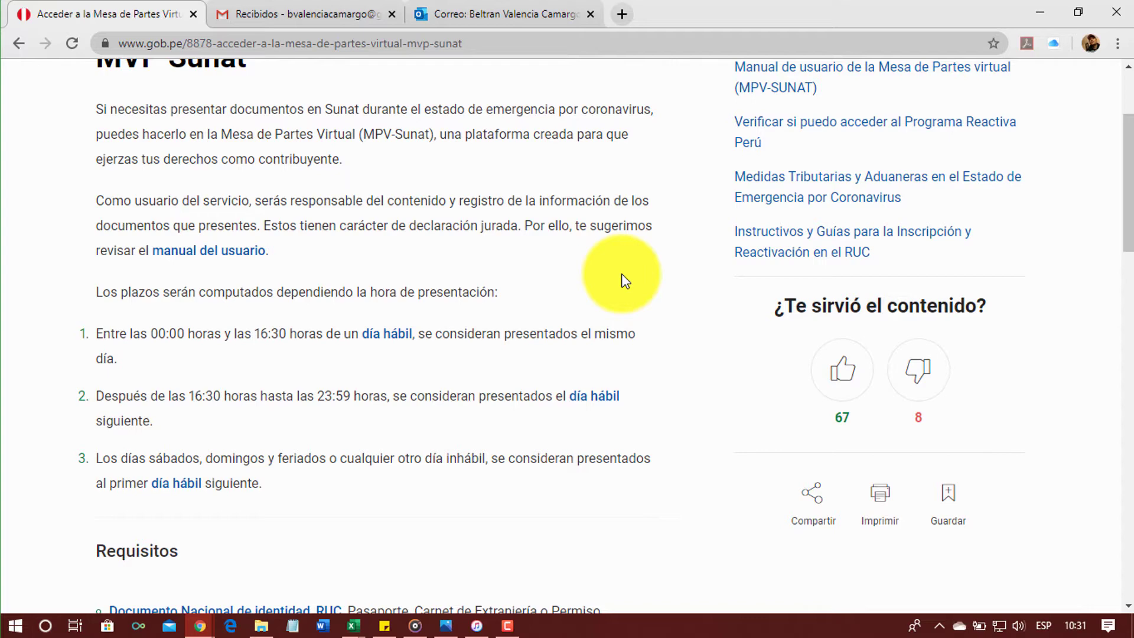
Scroll past the Requisitos section to the green 'Ingresa a Mesa de partes virtual - Sunat' button
scroll(621, 274, down, 4)
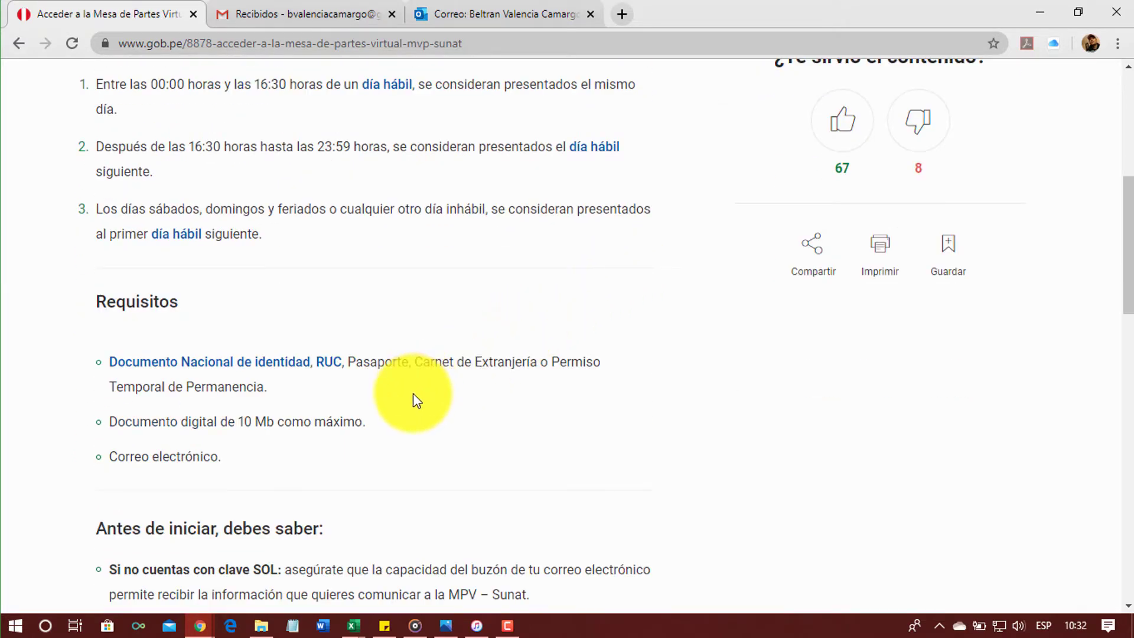
scroll(416, 400, down, 3)
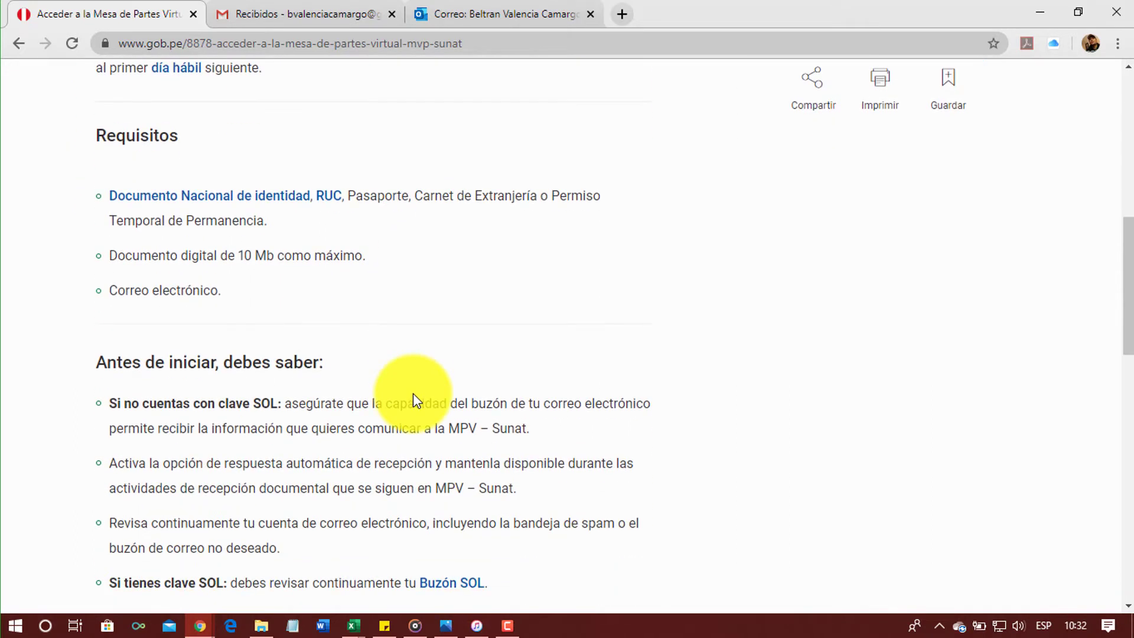
scroll(413, 394, down, 3)
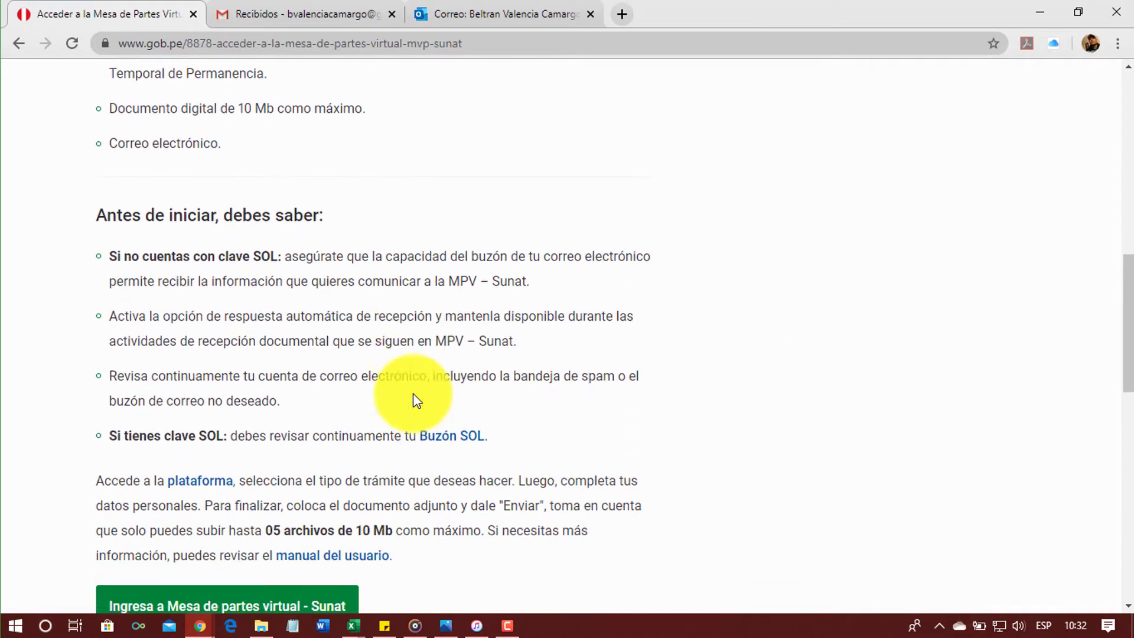
scroll(416, 400, down, 3)
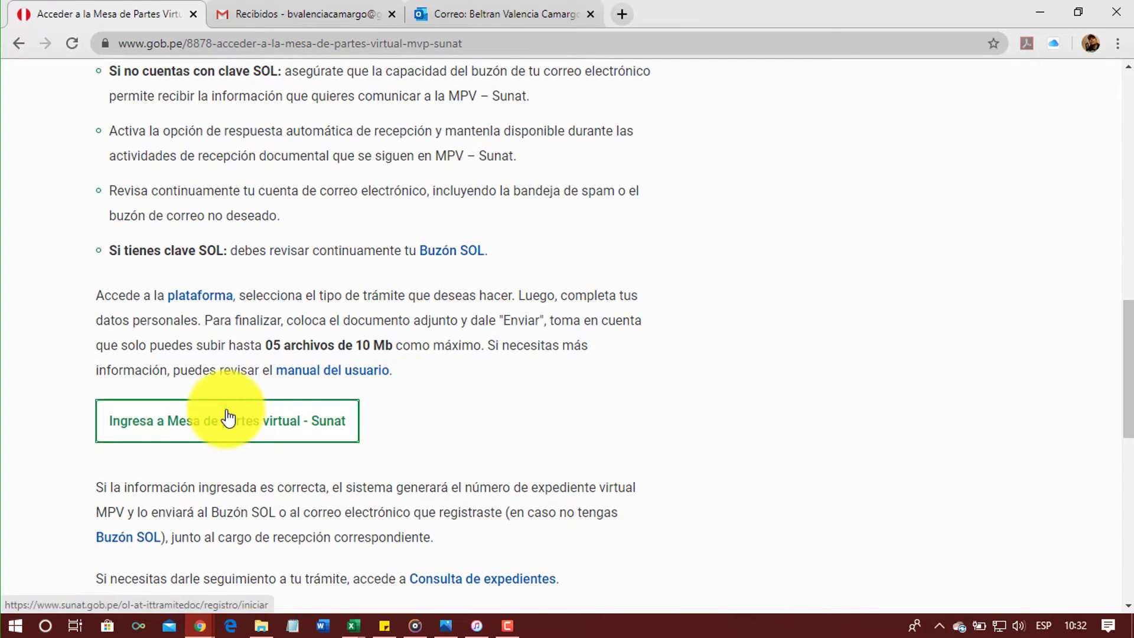
Enter Mesa de Partes Virtual, accept the deadlines notice, and set Trámite to Tributos Internos
click(228, 418)
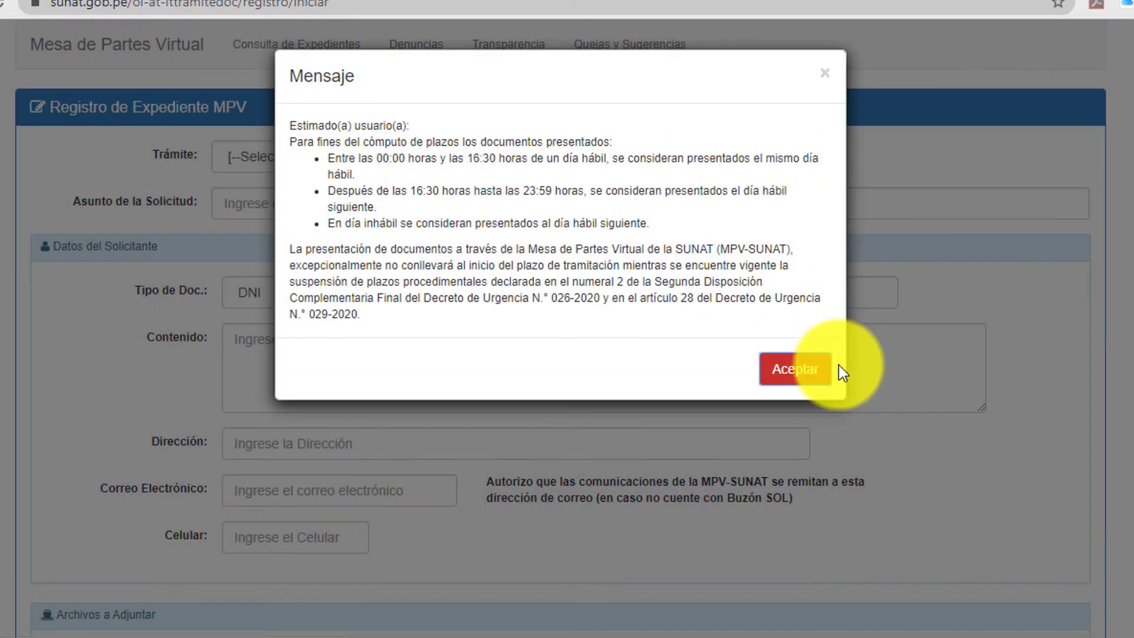
click(795, 369)
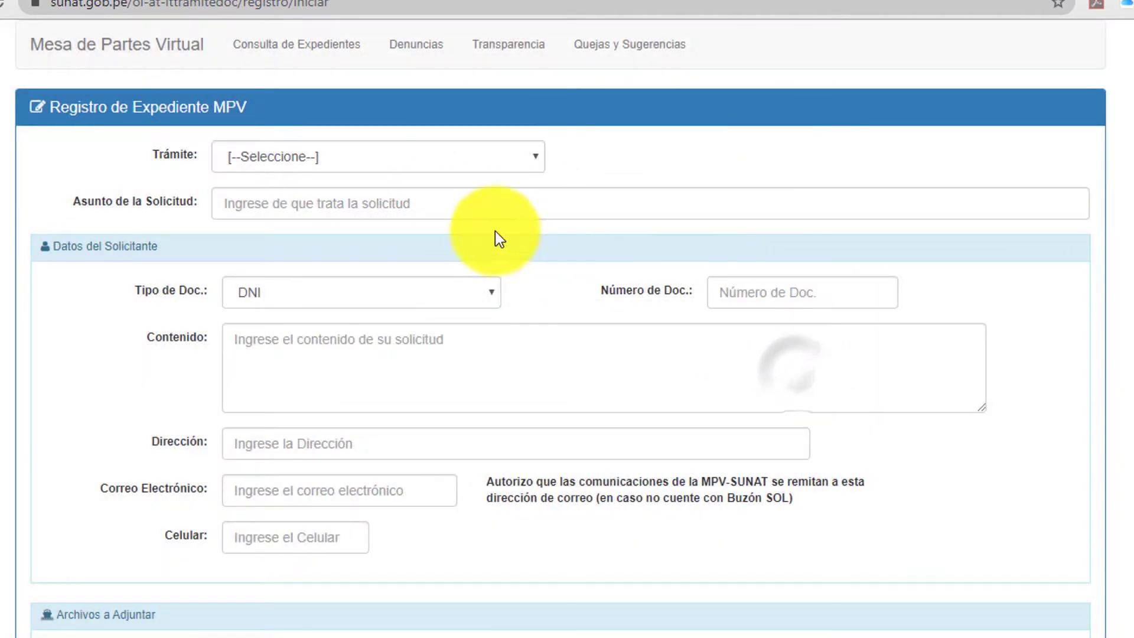
click(444, 159)
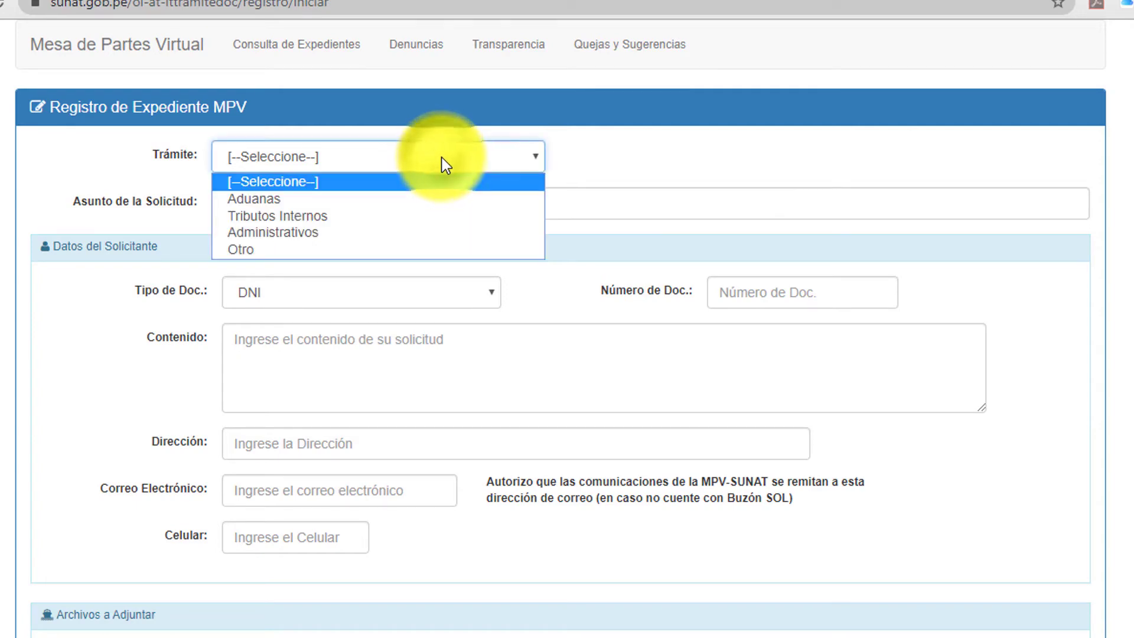
click(425, 218)
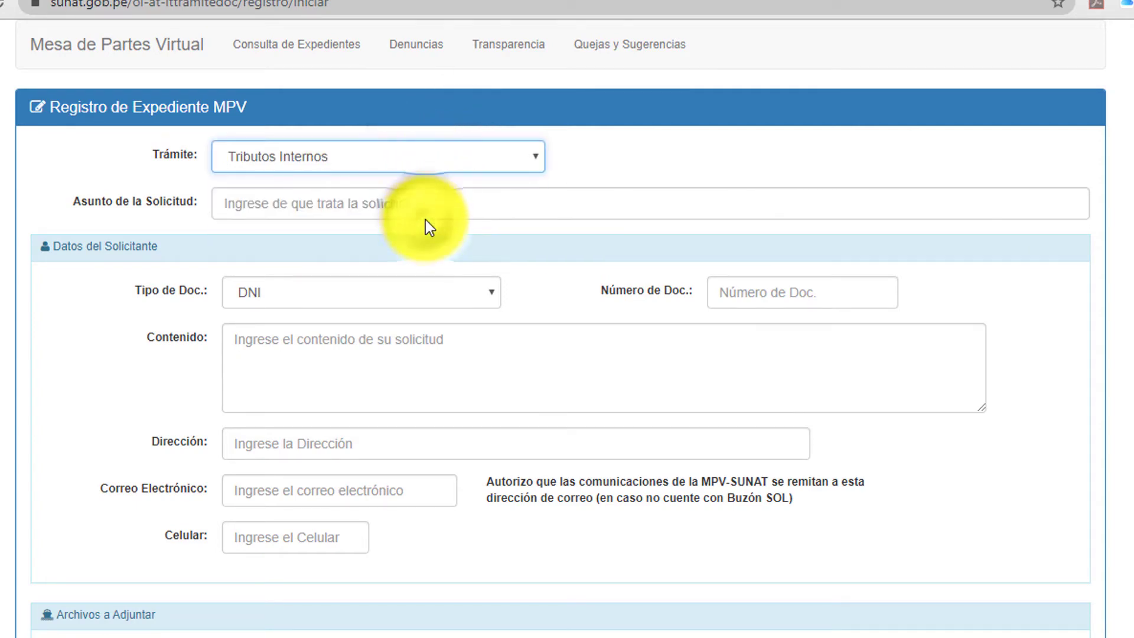
click(331, 198)
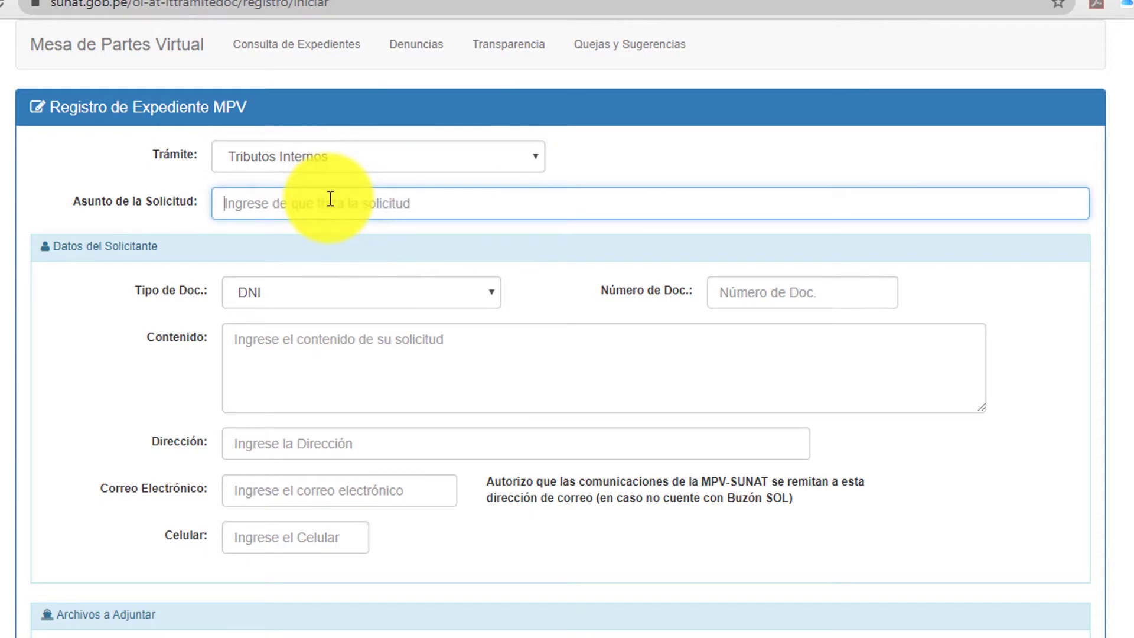
Enter the subject 'Alta Nuevo regimen simplificado RUS' and the applicant's DNI number
text(Alta )
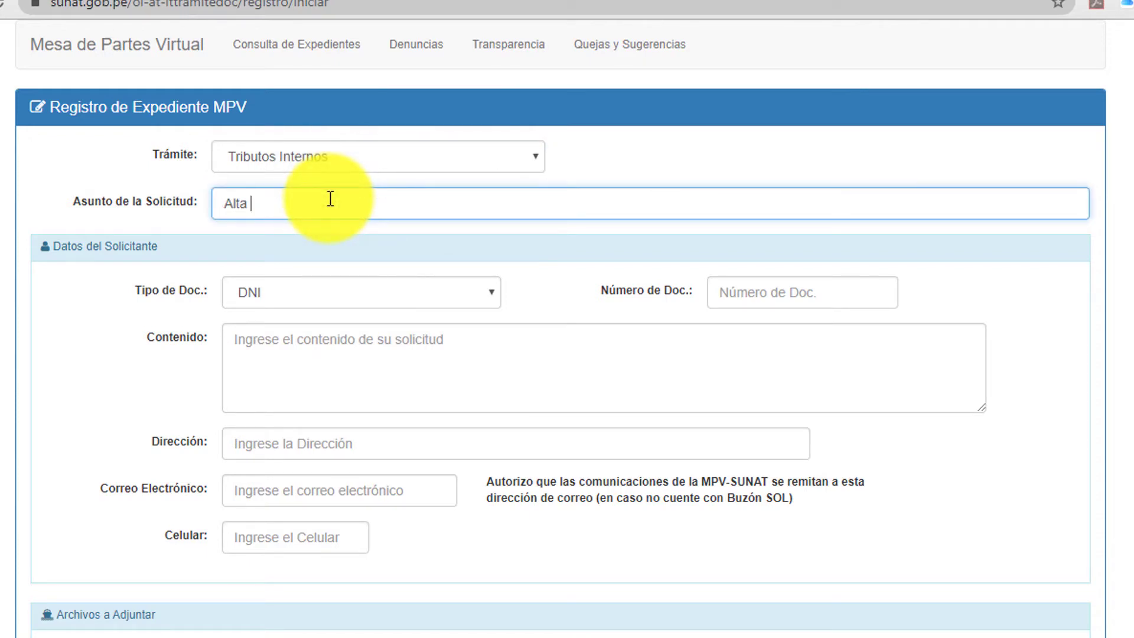
text(Nuevo regimen simplificado)
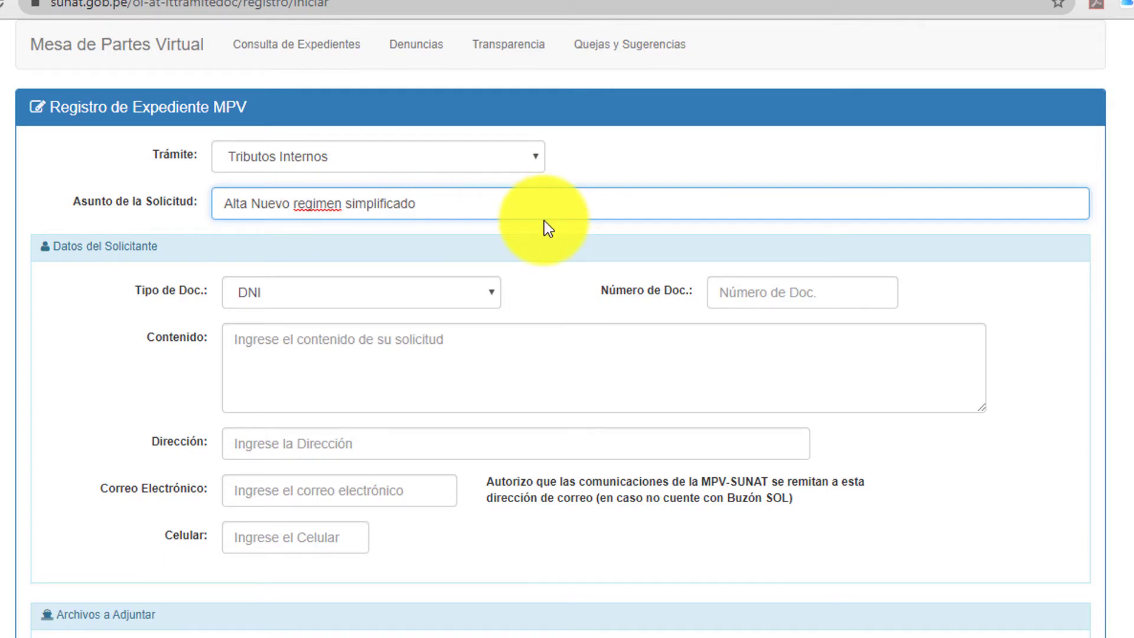
text( RUS)
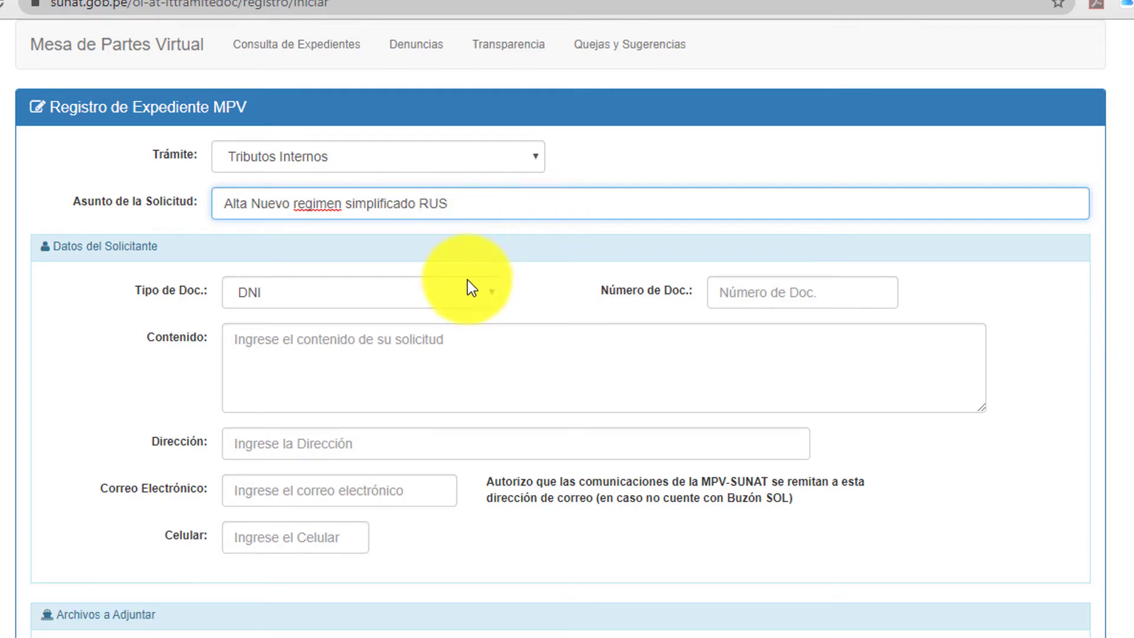
click(774, 292)
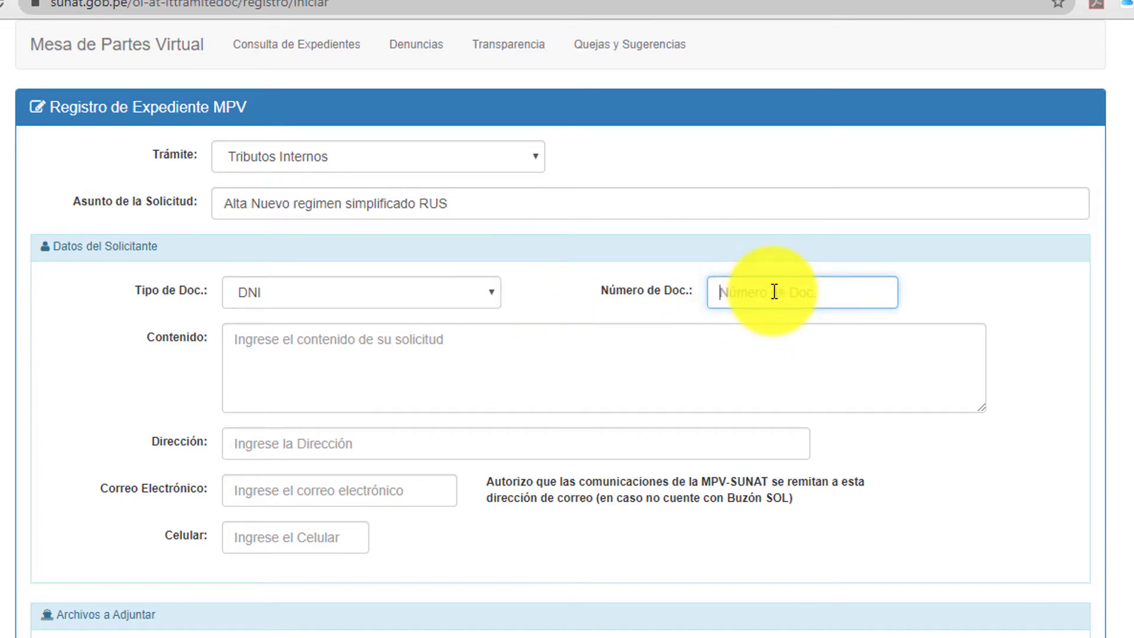
Write the Contenido requesting RUS registration from 01/05/2020 for servicio de carga y mudanzas
click(324, 379)
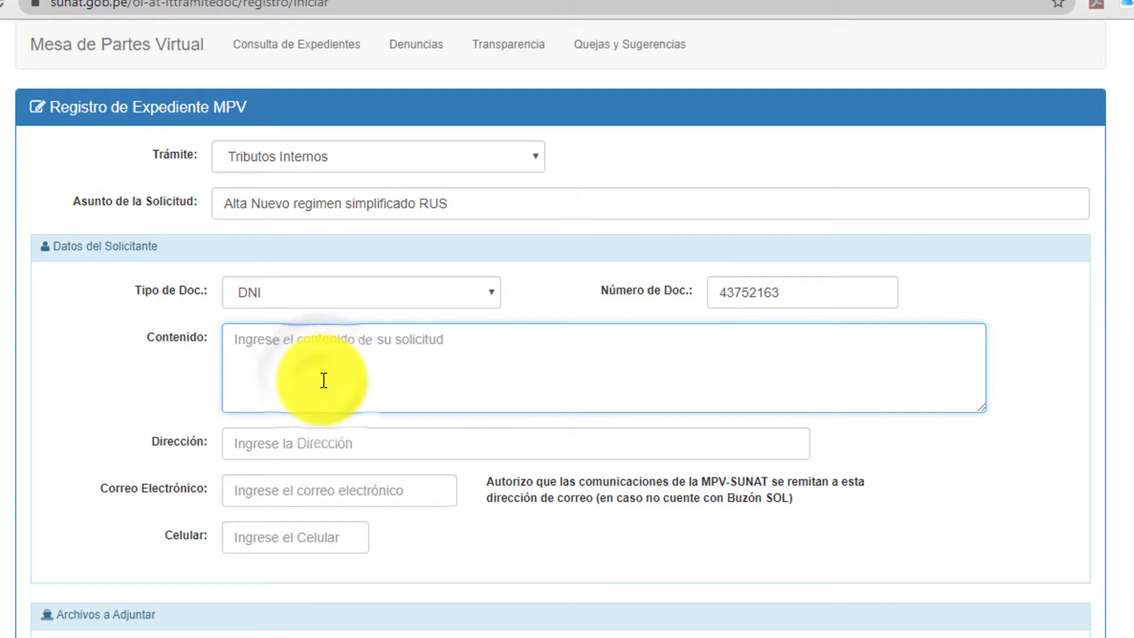
text(So)
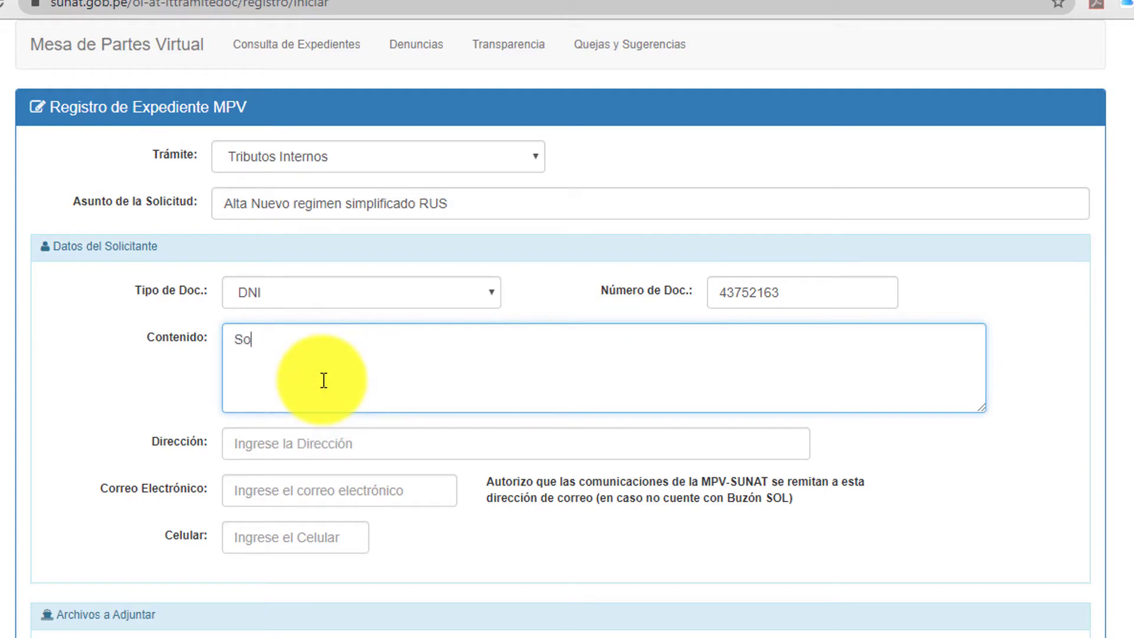
text(licito dar de al)
text(ta)
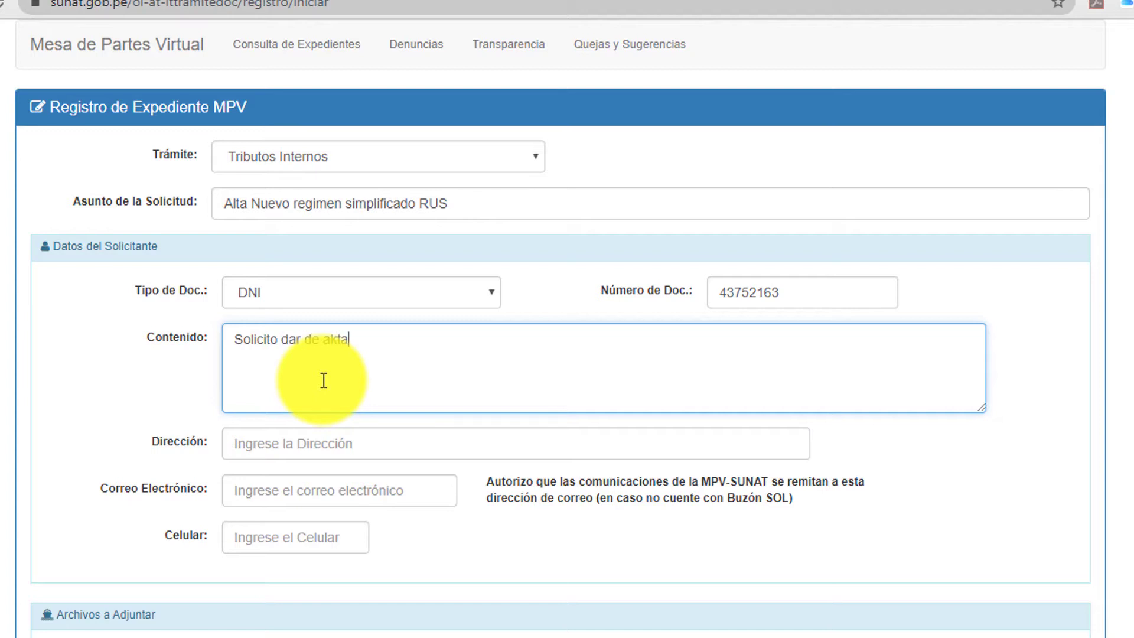
key(BackSpace)
key(BackSpace)
key(BackSpace)
text(ta al regimen )
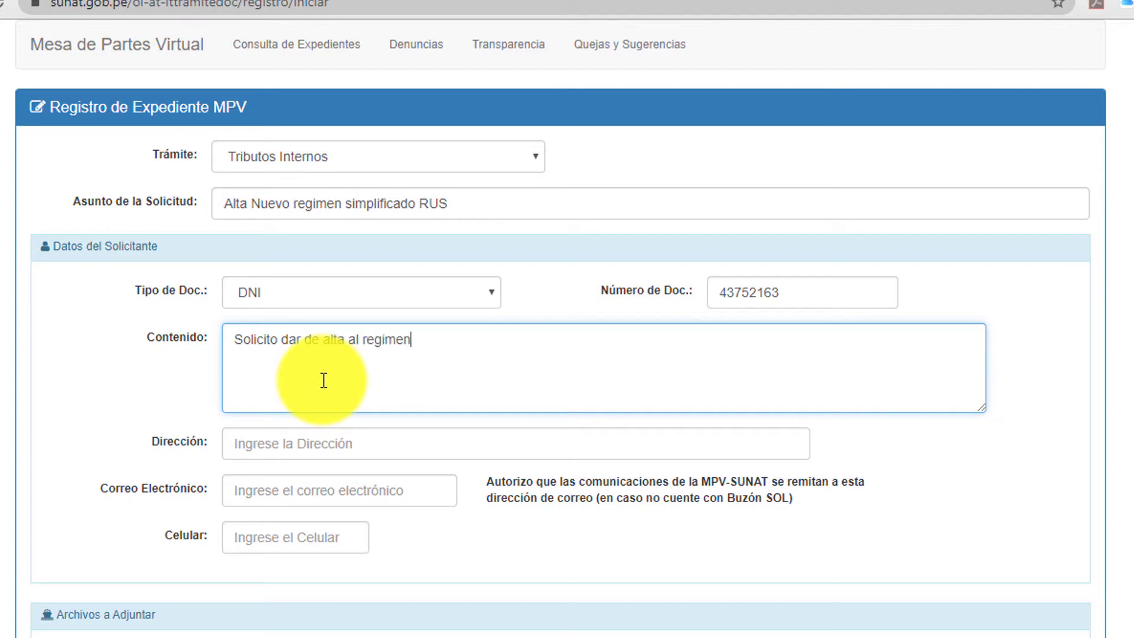
text(unico simplifi)
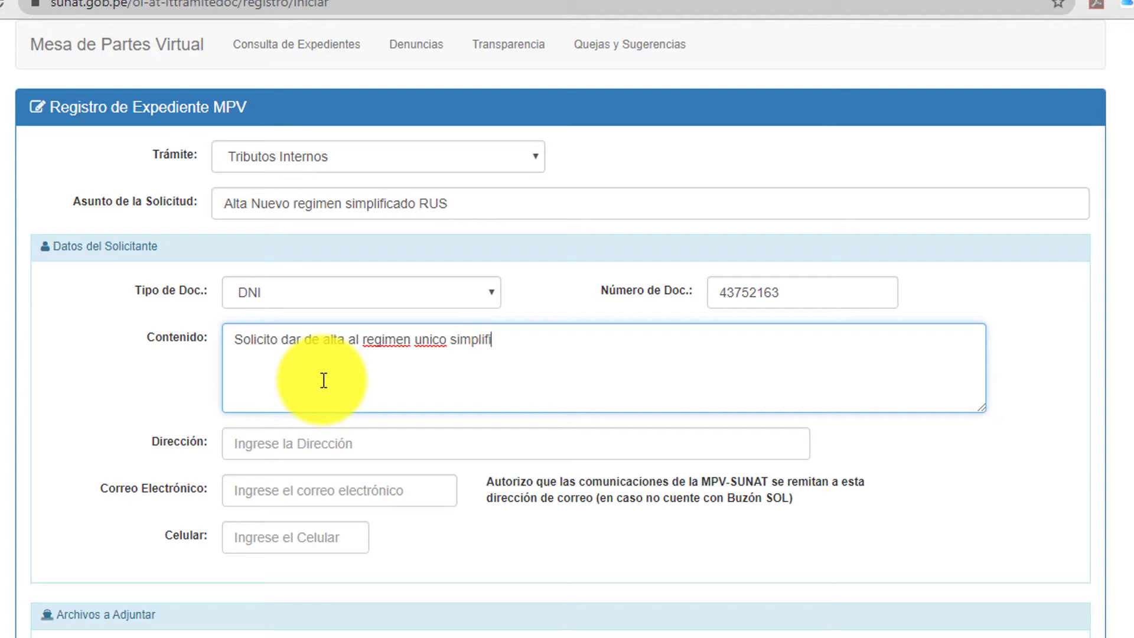
text(cado RUS con fecha )
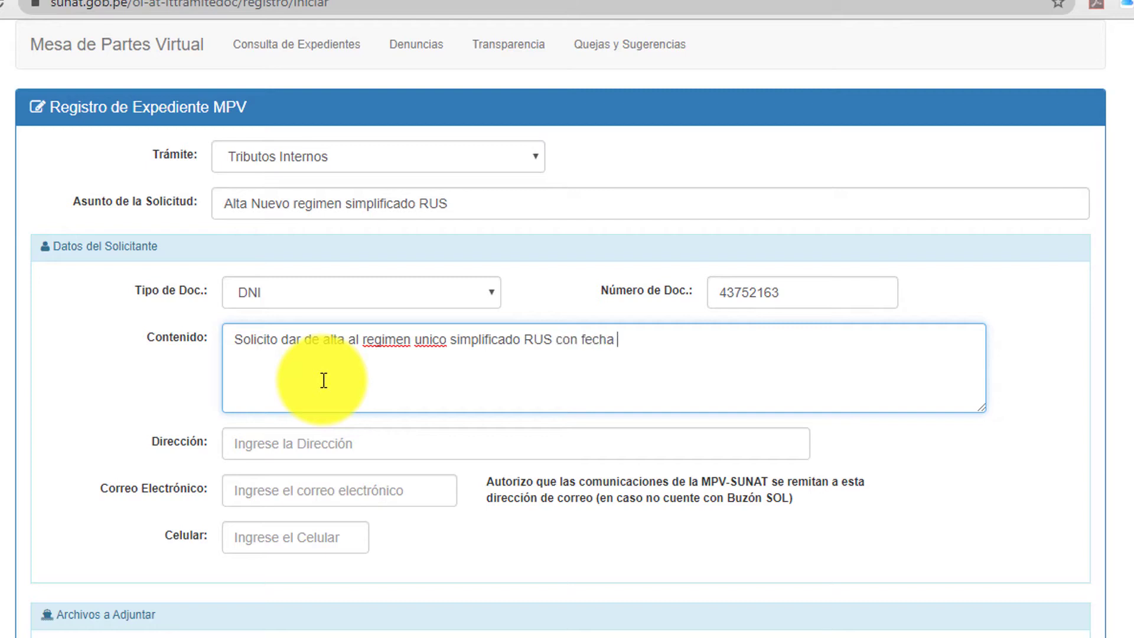
text(01/05/2020)
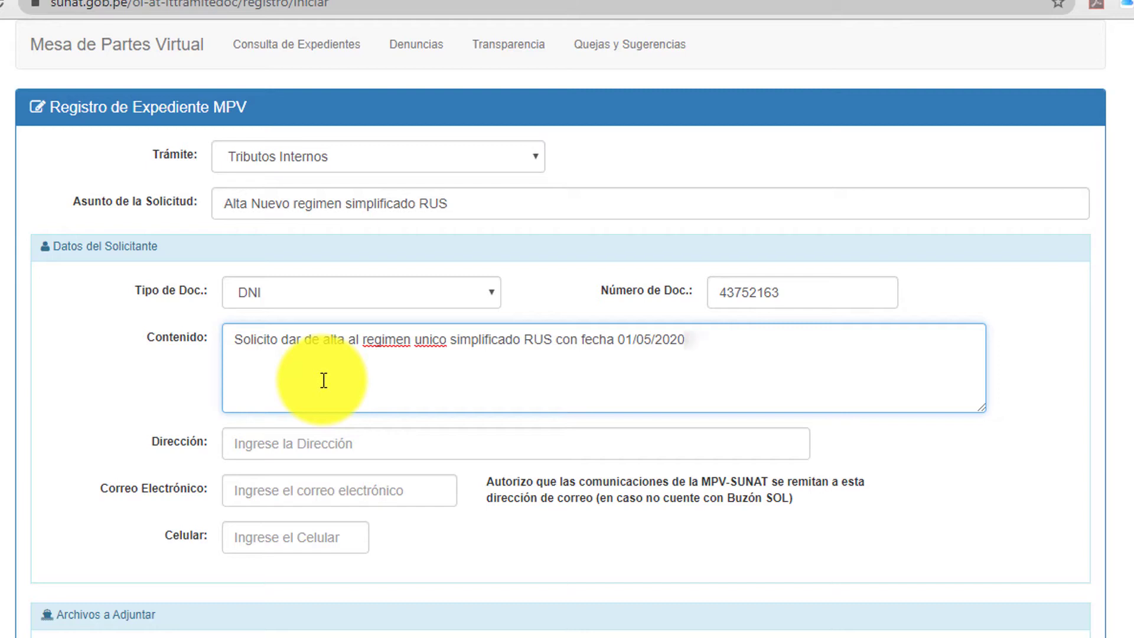
text(con la act)
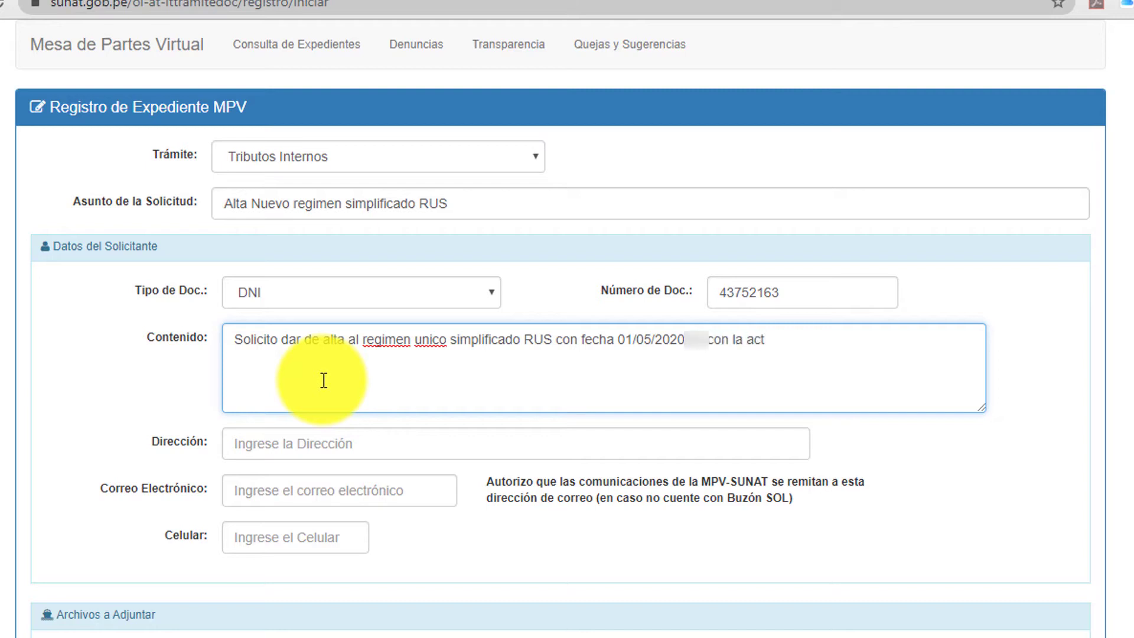
text(ividad)
text( de carga)
key(BackSpace)
key(BackSpace)
key(BackSpace)
key(BackSpace)
key(BackSpace)
text(servicio de)
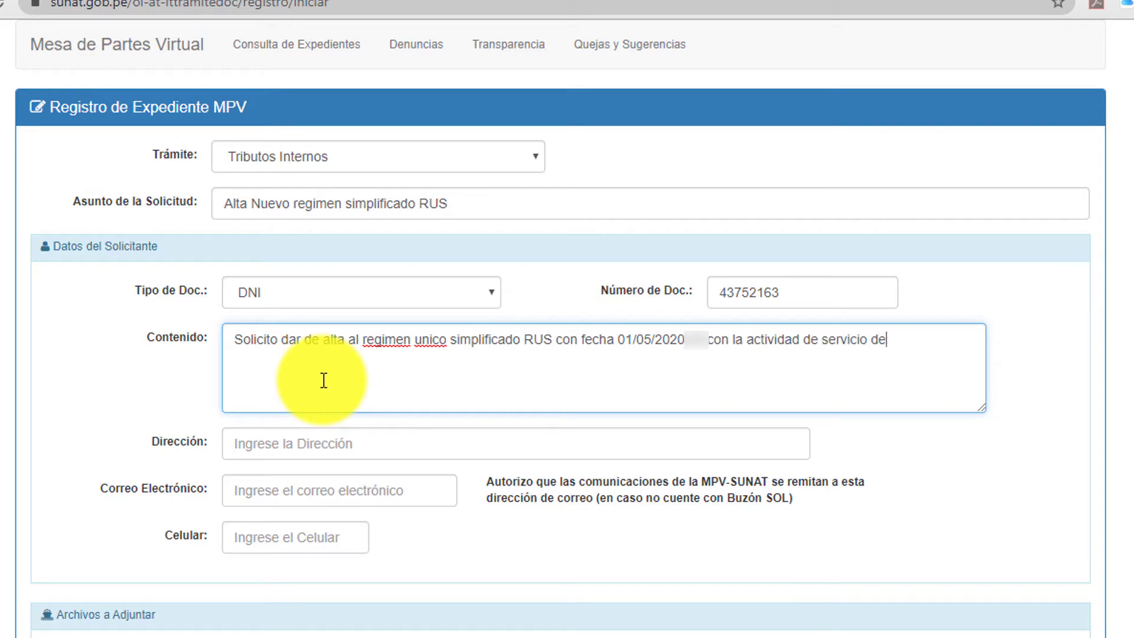
text( carga y mudanzas.)
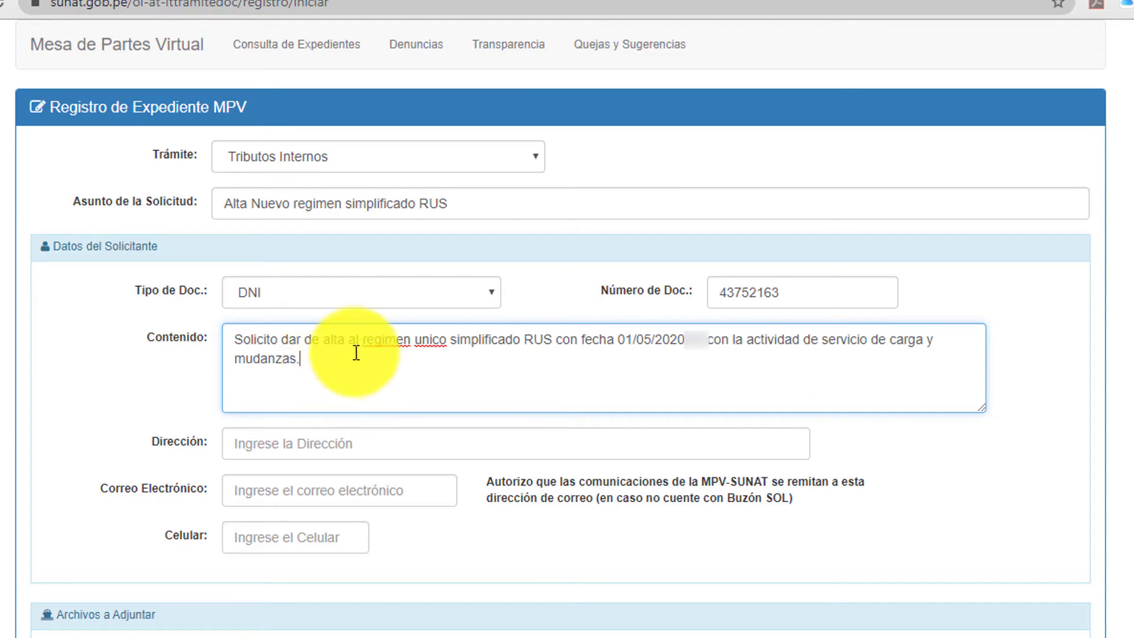
Correct 'regimen' and 'unico' to 'régimen' and 'único', then begin the applicant's street address
right_click(372, 347)
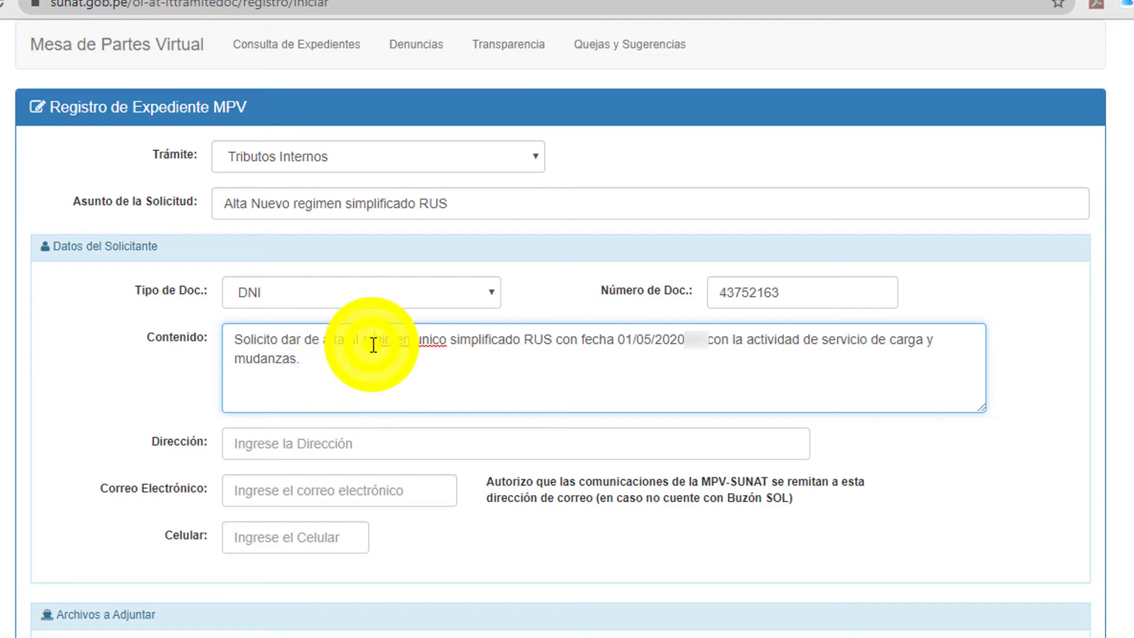
click(414, 377)
right_click(434, 352)
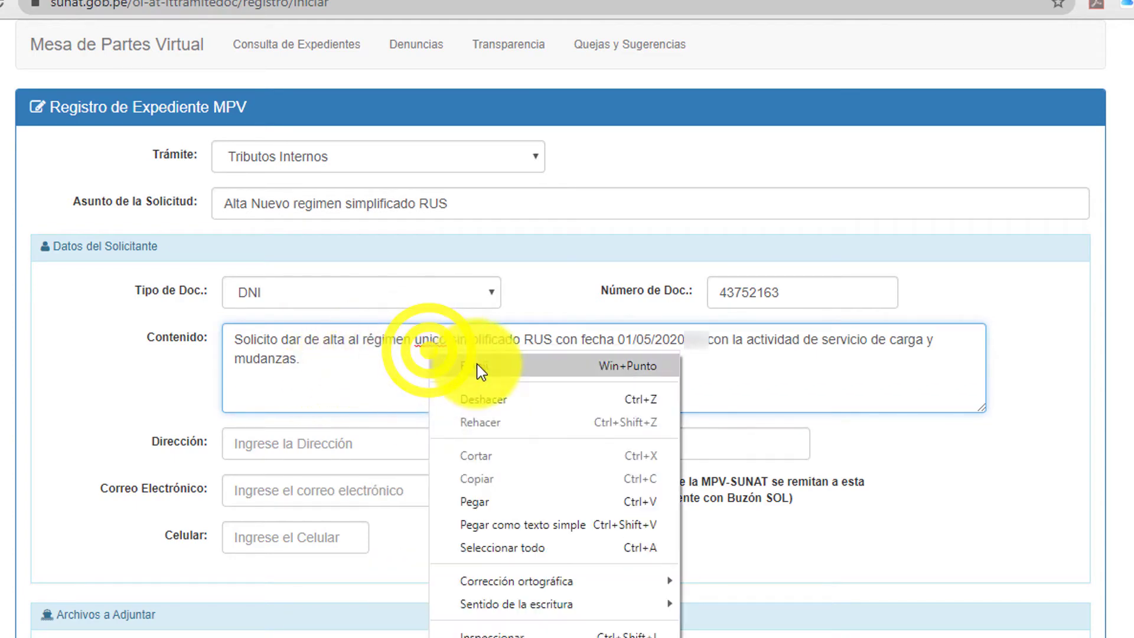
right_click(419, 342)
click(449, 359)
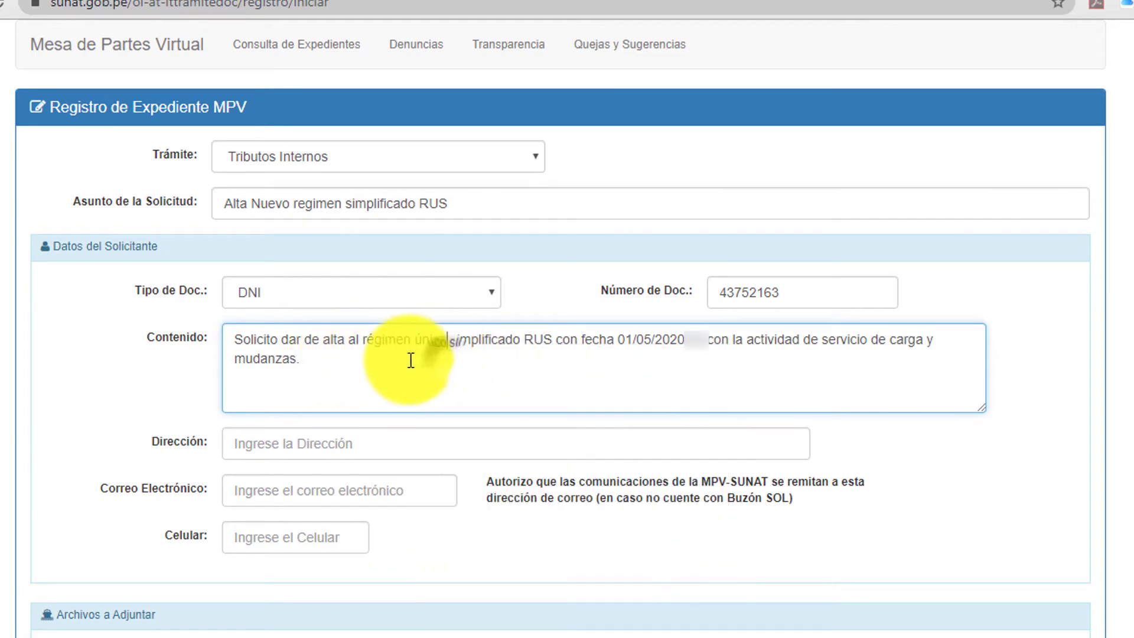
click(316, 450)
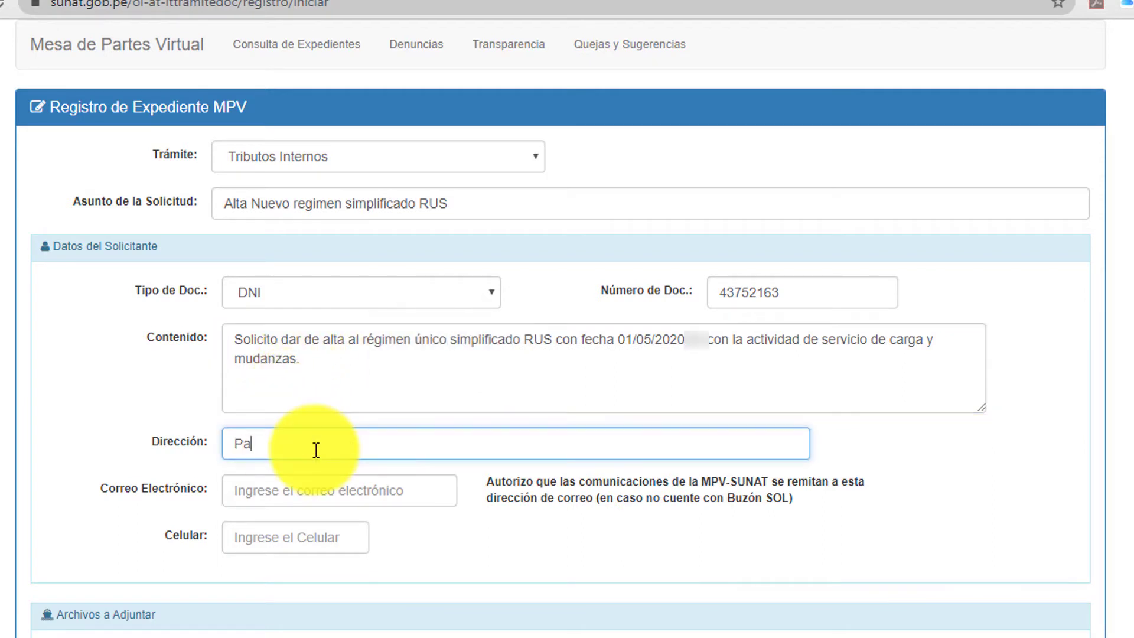
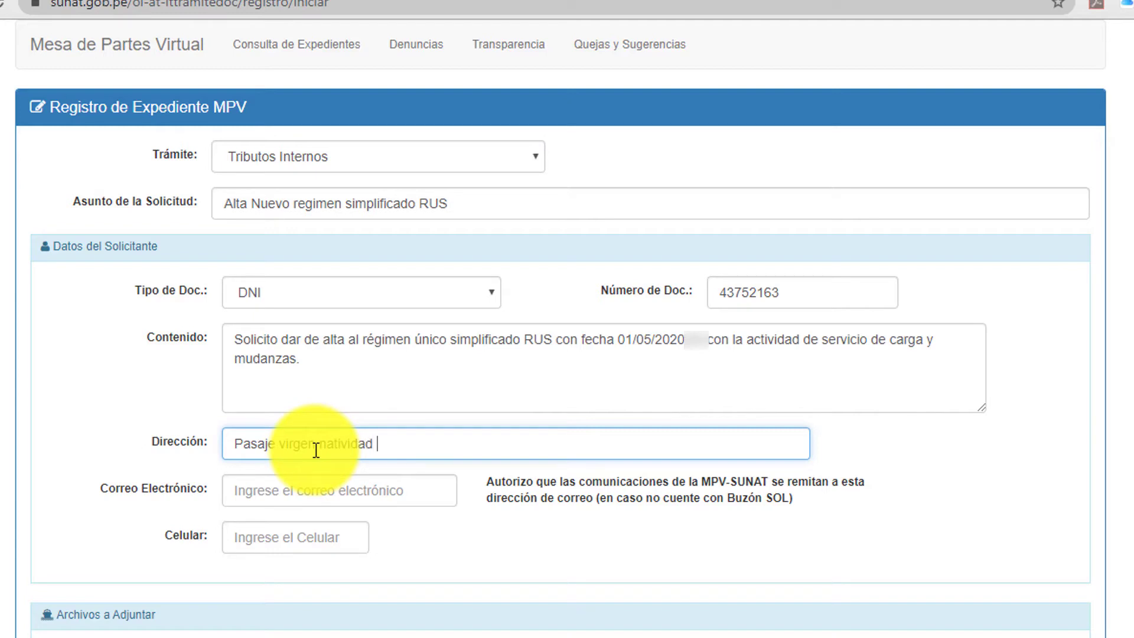
Complete the Dirección field with the applicant's street, district, province and region
key(BackSpace)
key(BackSpace)
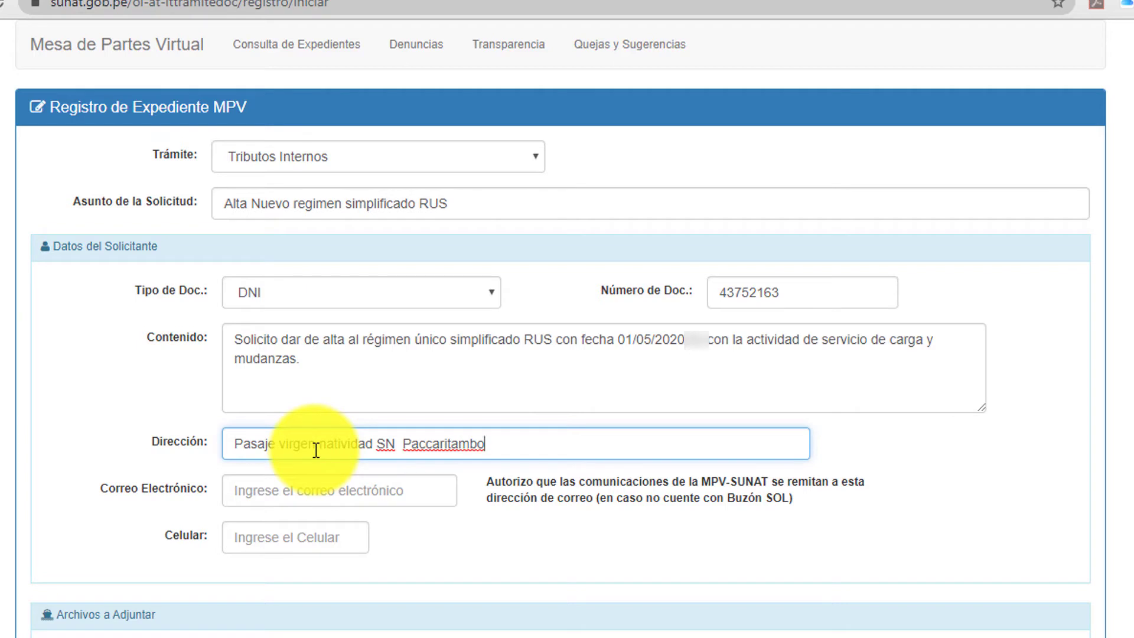
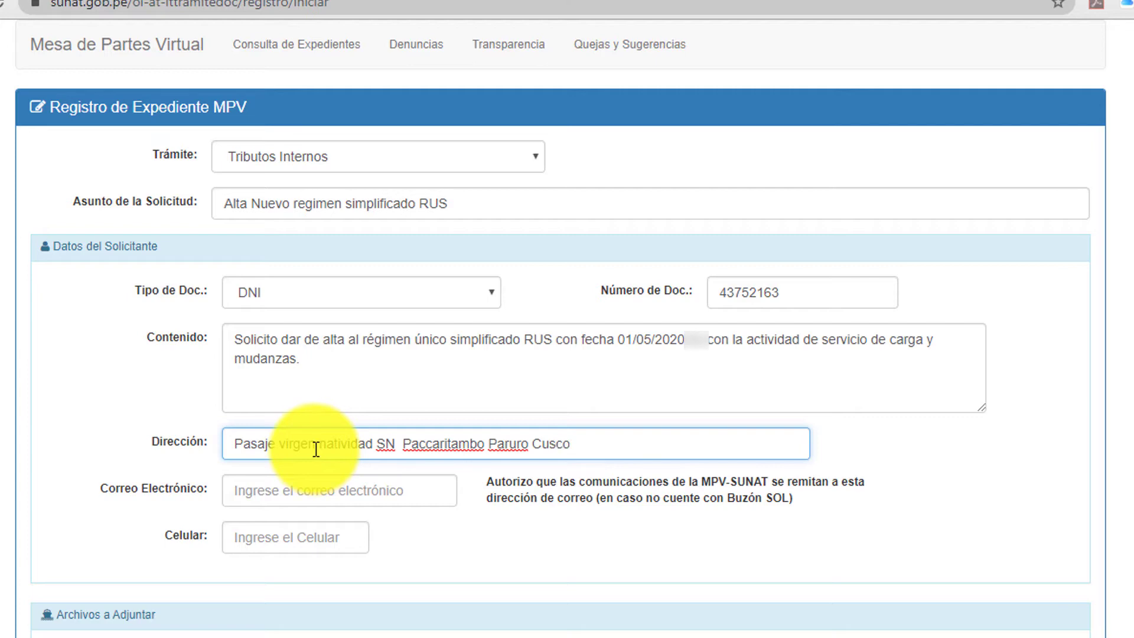
click(288, 490)
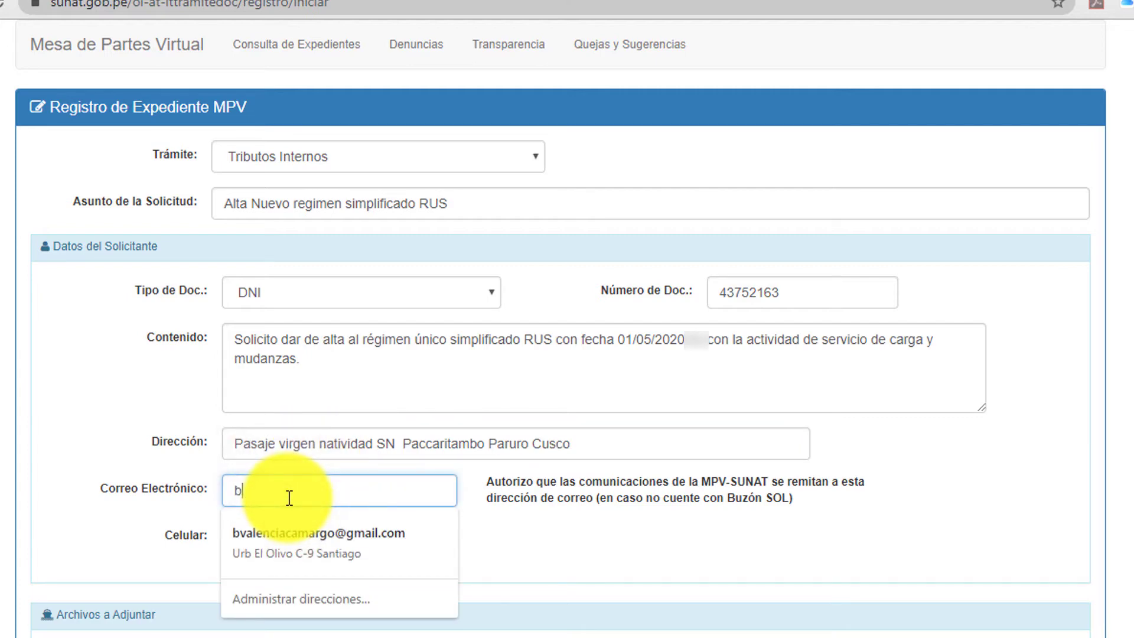
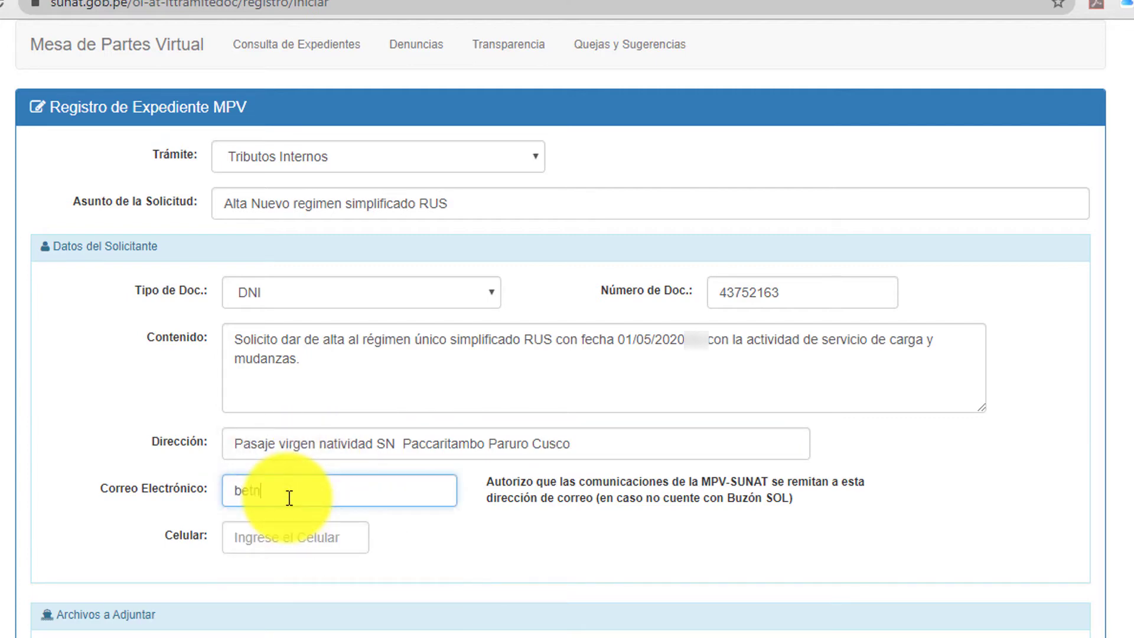
Enter the applicant's contact e-mail and mobile phone number
click(285, 540)
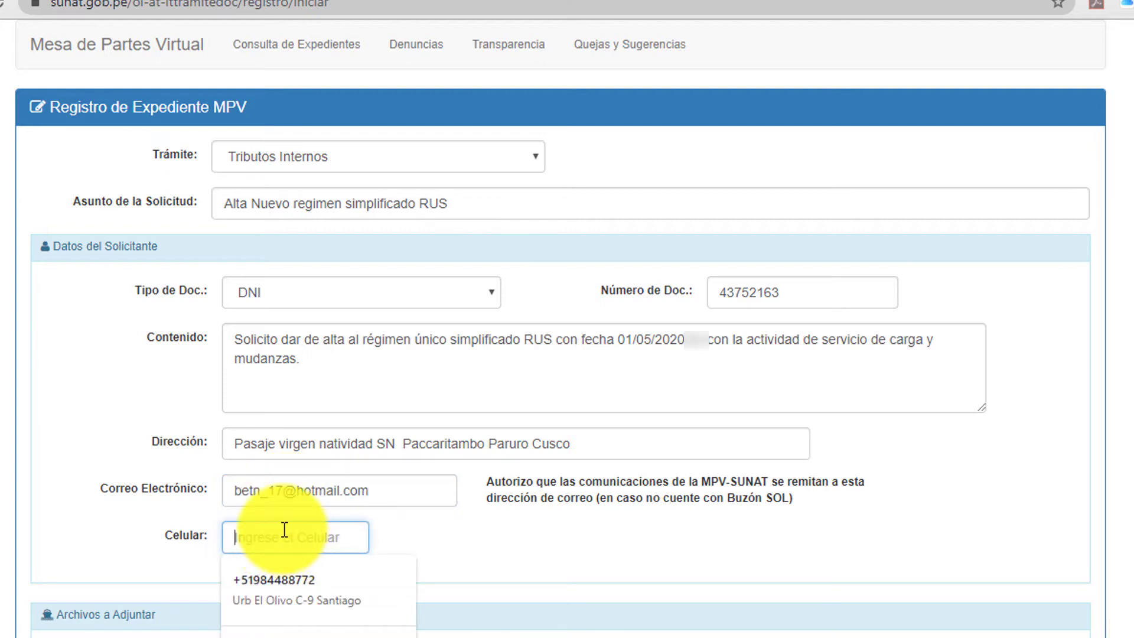
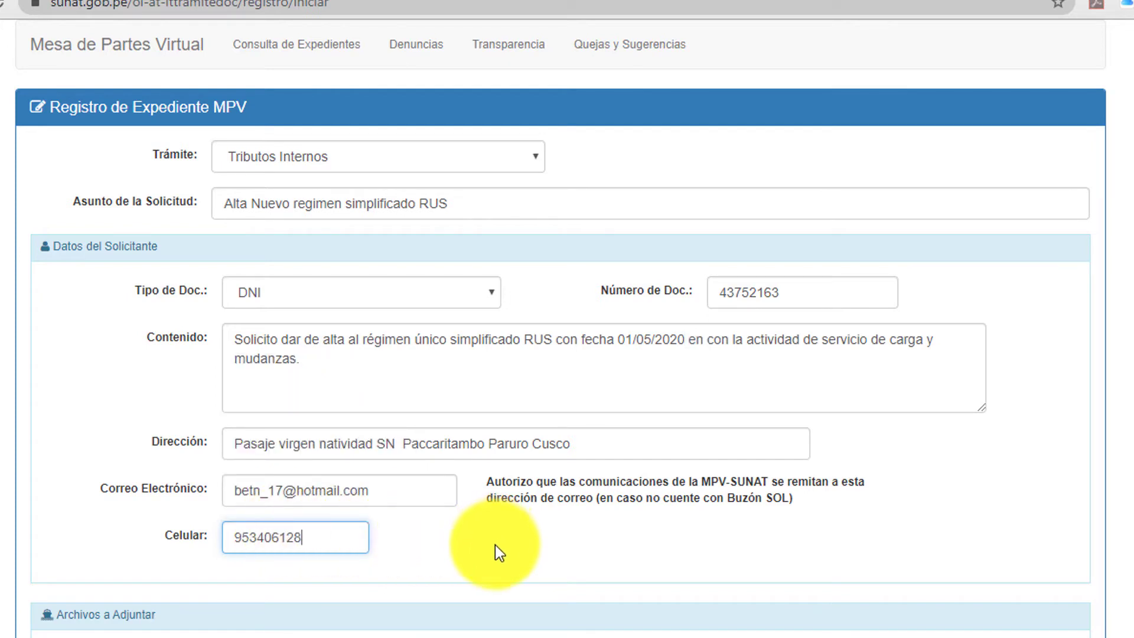
Select the applicant's DNI PDF as the attachment and type its description
scroll(495, 555, down, 3)
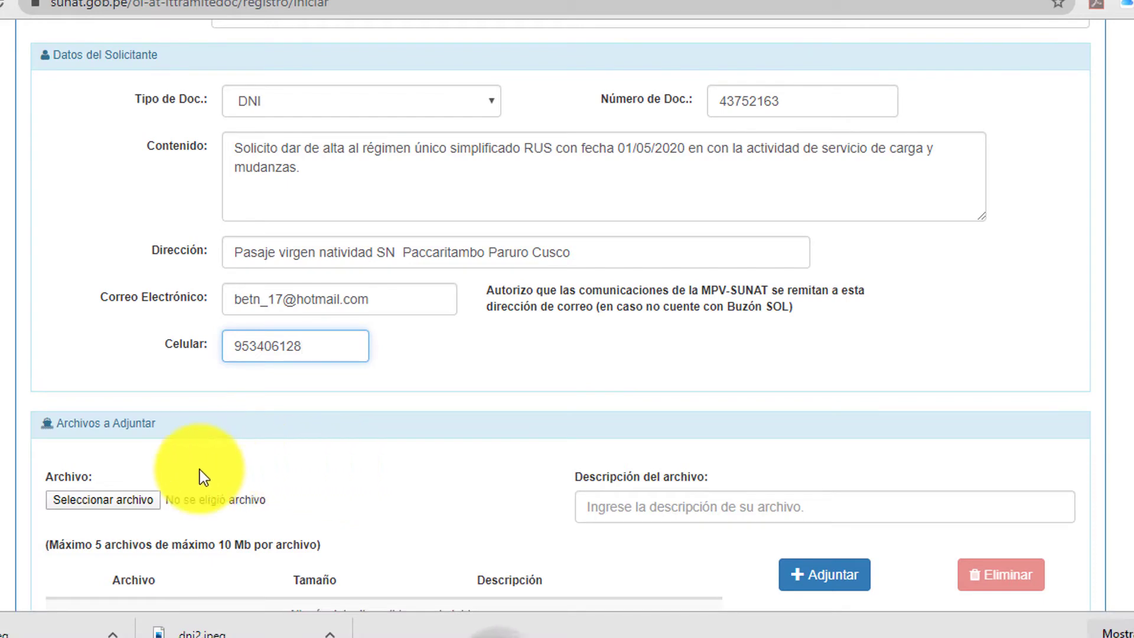
click(99, 501)
double_click(581, 275)
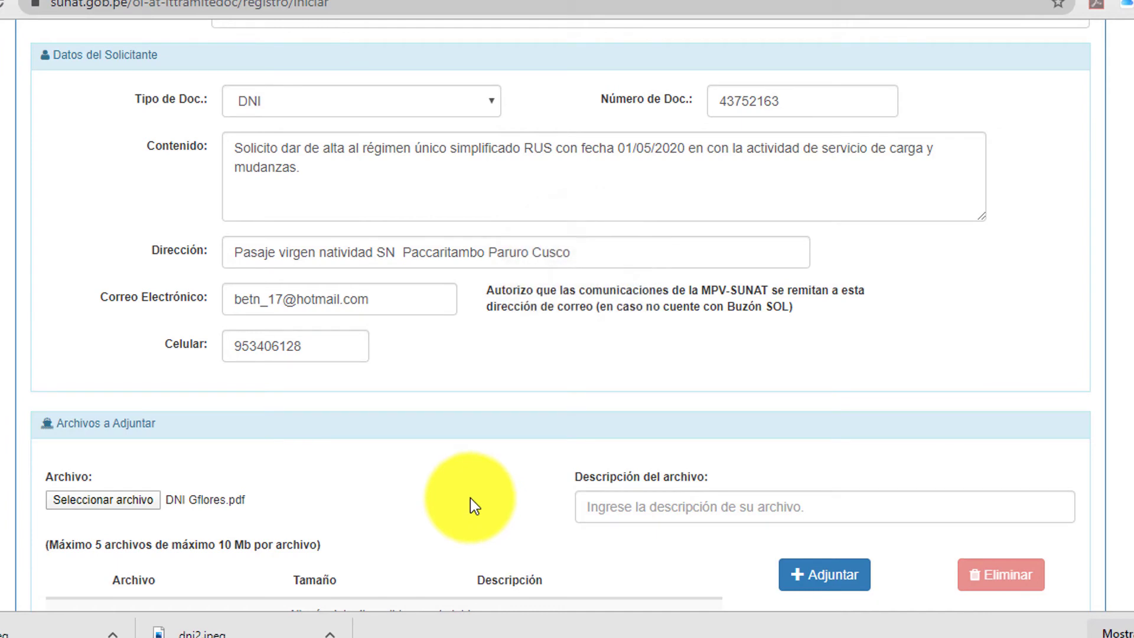
click(640, 509)
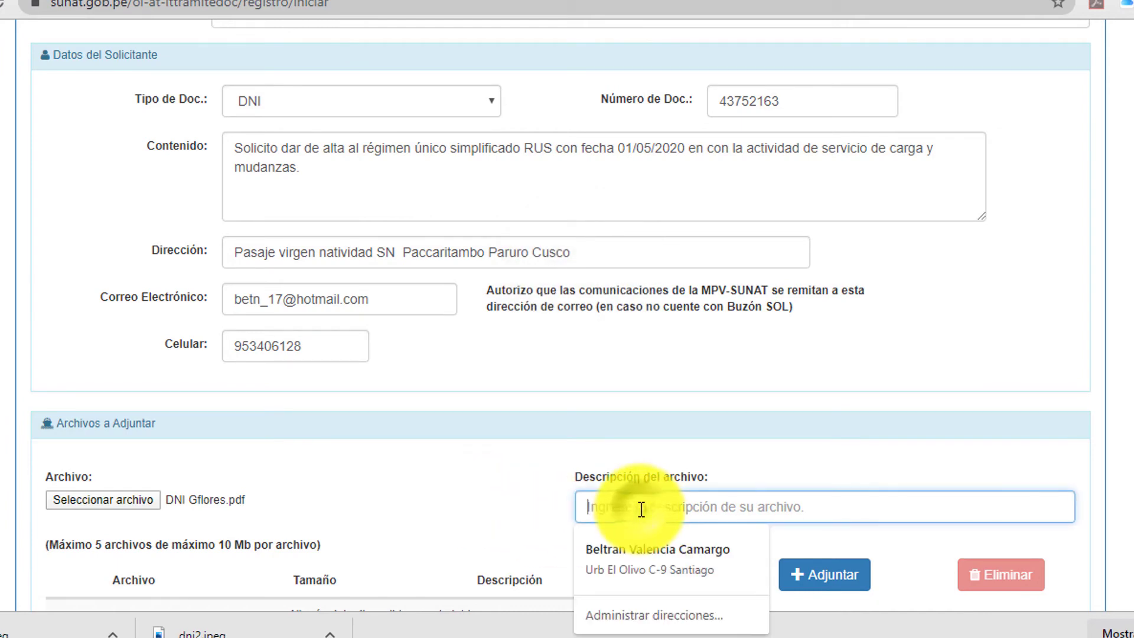
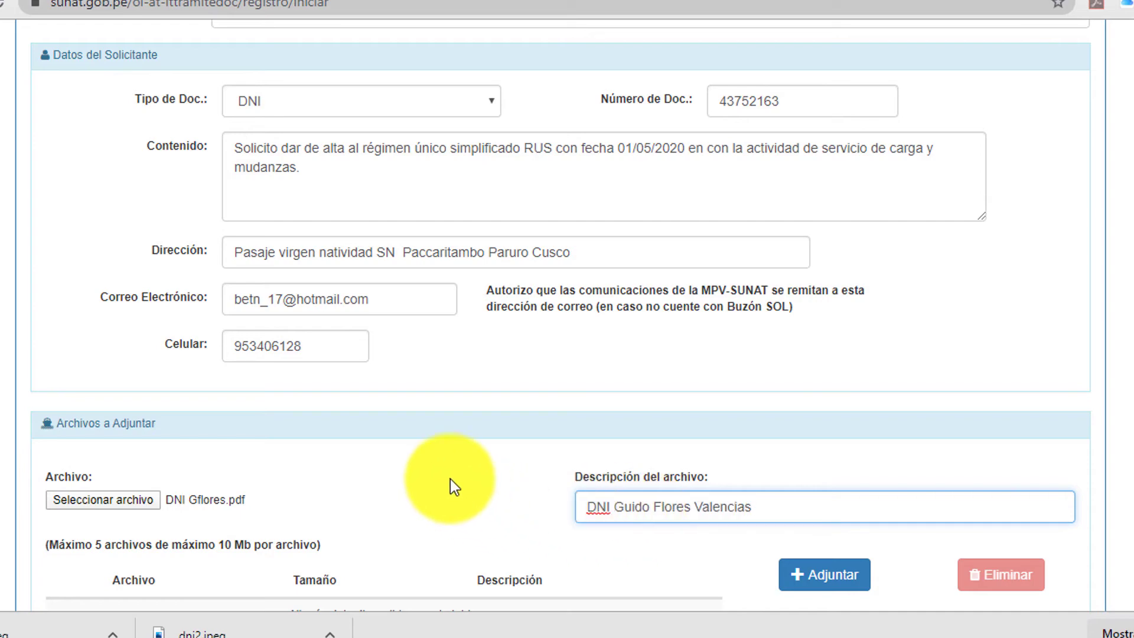
scroll(443, 469, down, 2)
scroll(437, 464, down, 2)
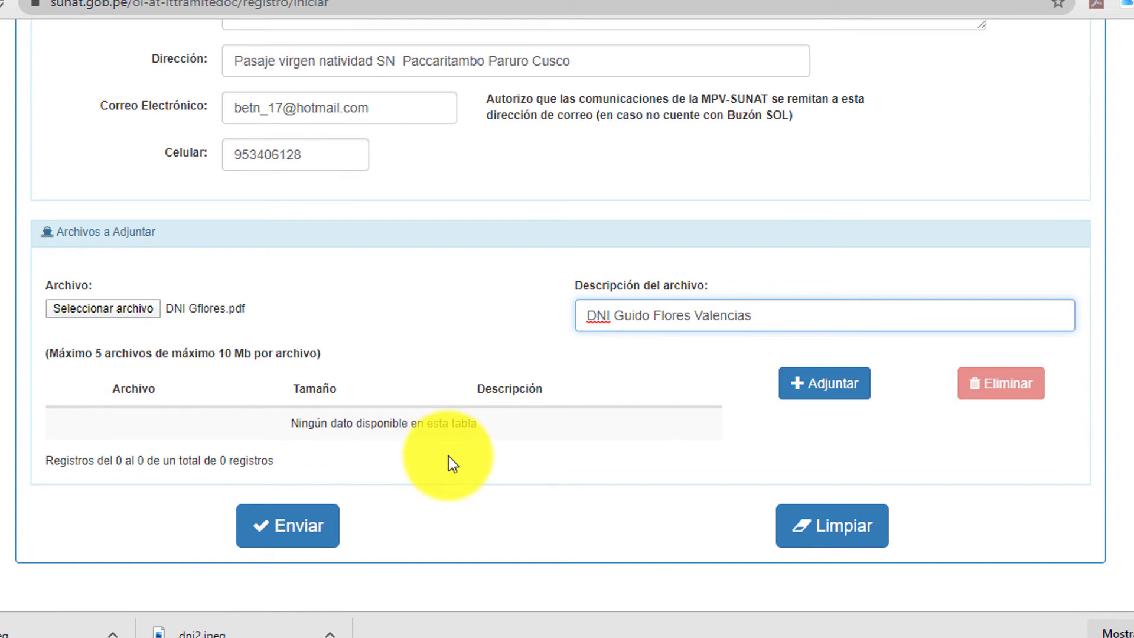
Upload the selected DNI PDF with Adjuntar and dismiss the browser's downloads bar
click(806, 393)
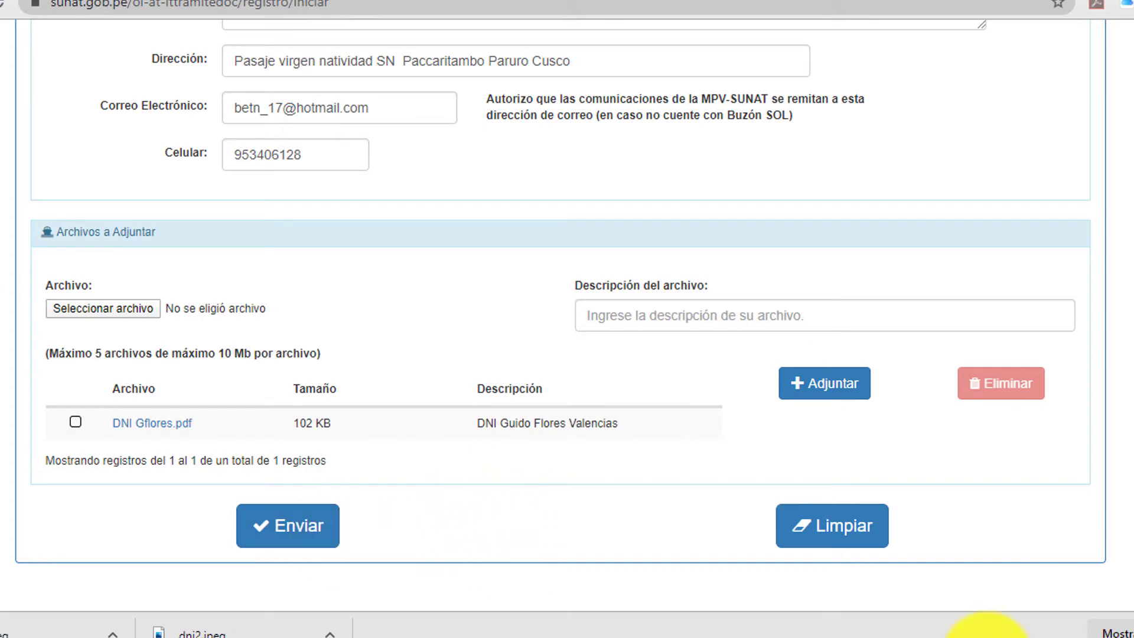
click(1131, 631)
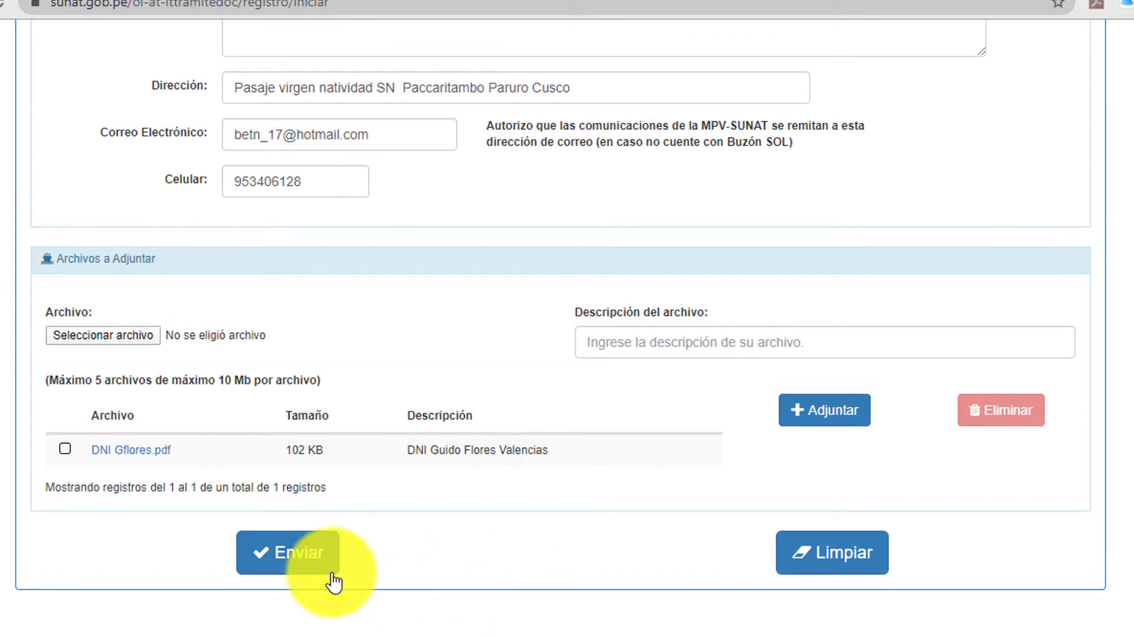
Submit the request and fill in the DNI verification digit, birth date and captcha
click(287, 561)
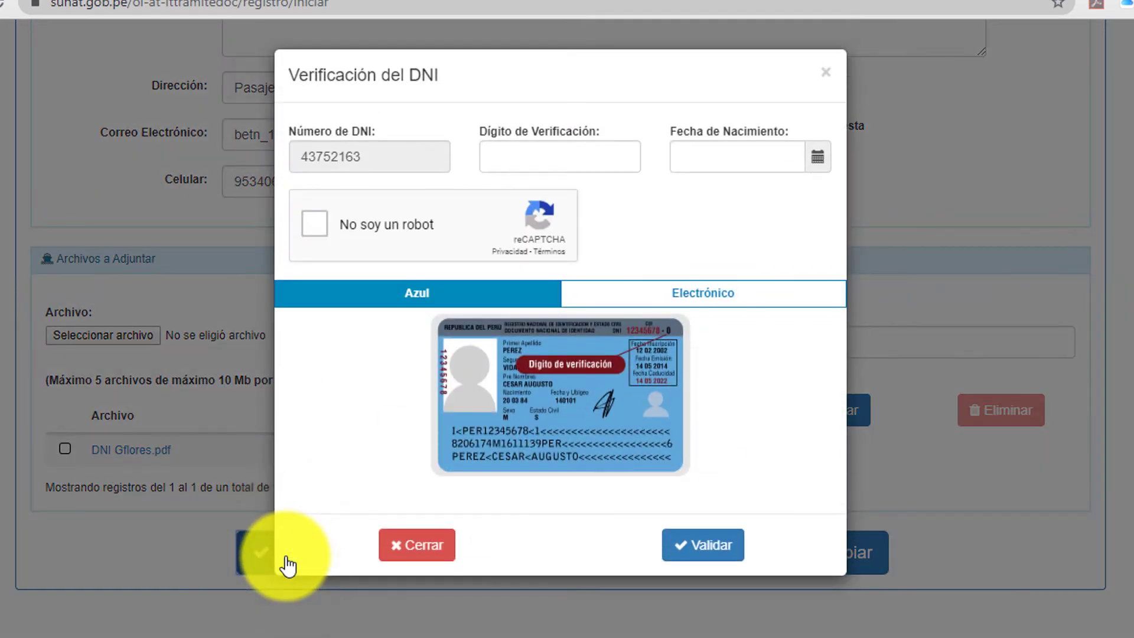
click(522, 165)
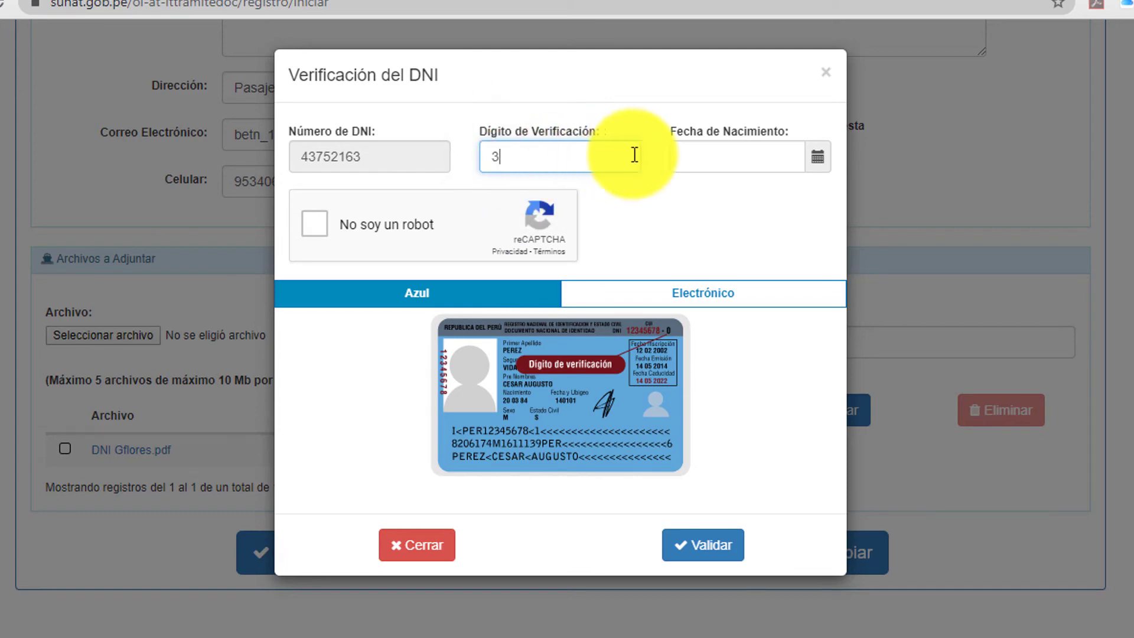
click(694, 163)
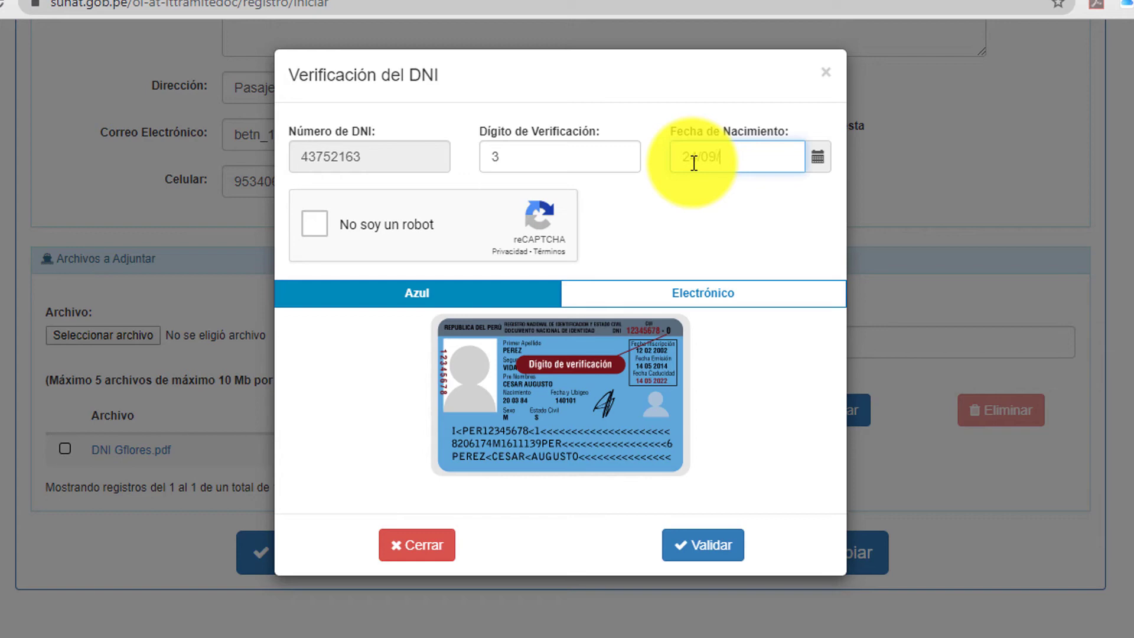
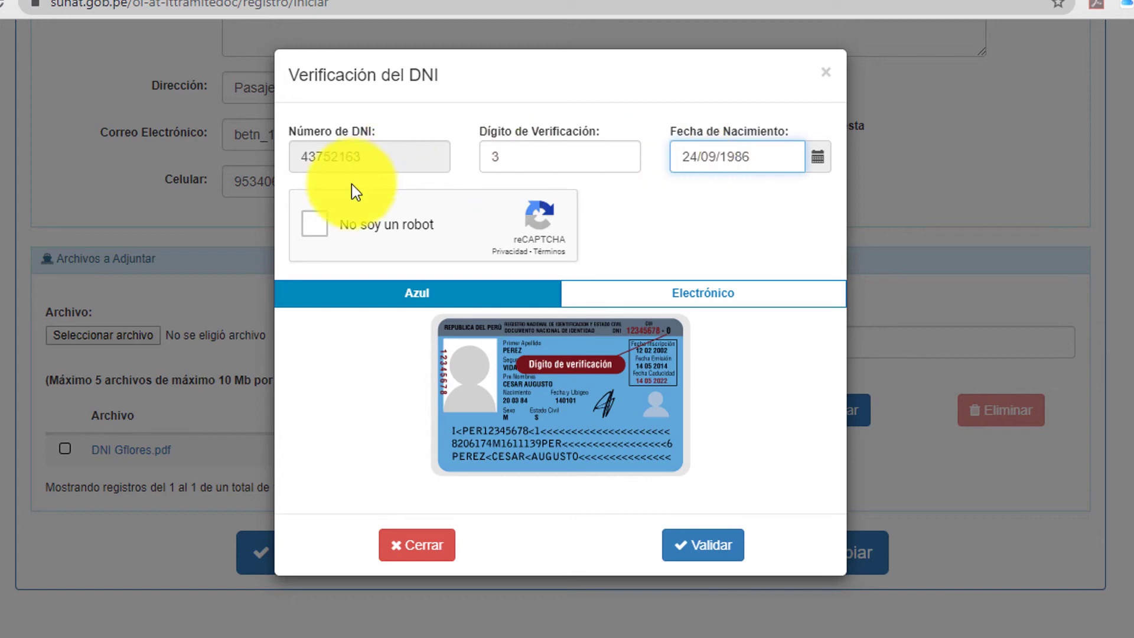
click(316, 218)
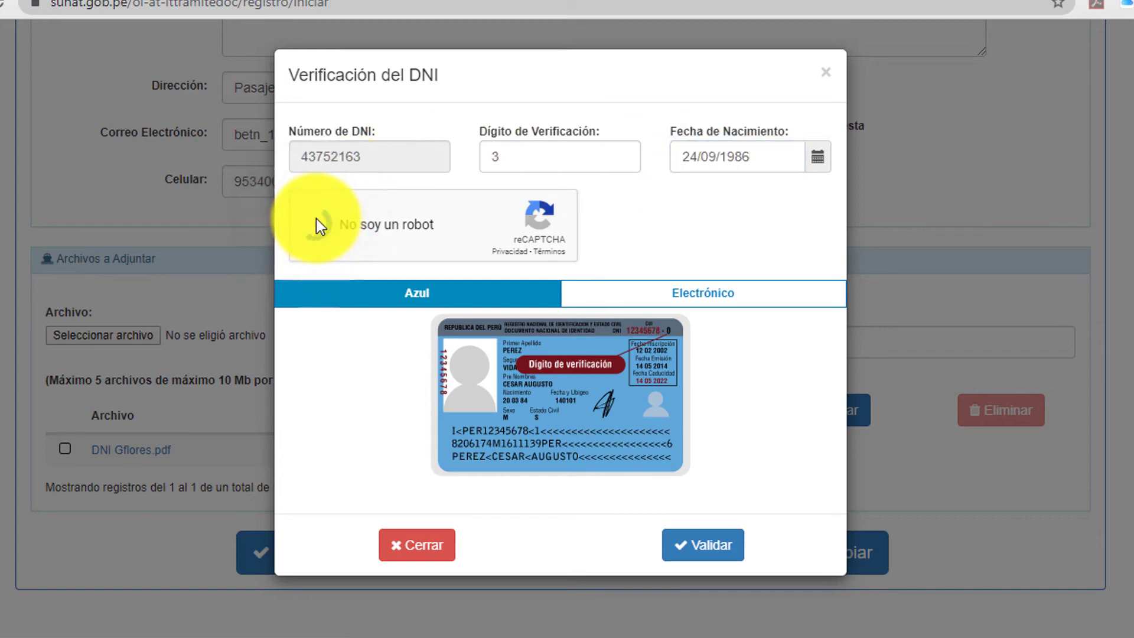
Validate the DNI details and have the security code e-mailed to the applicant
click(700, 552)
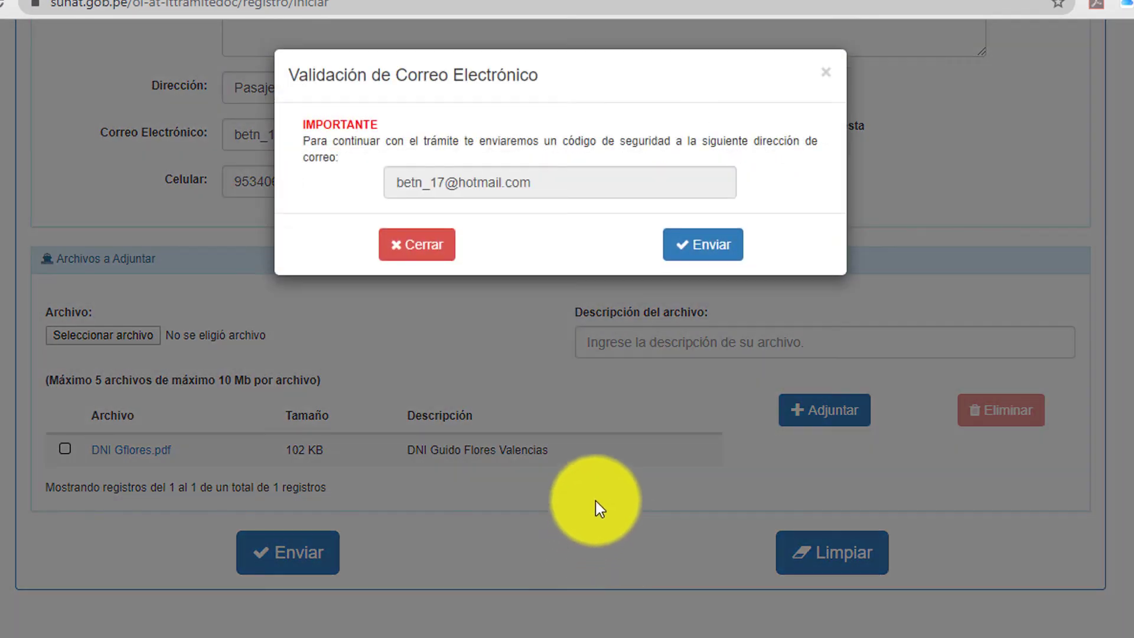
click(699, 245)
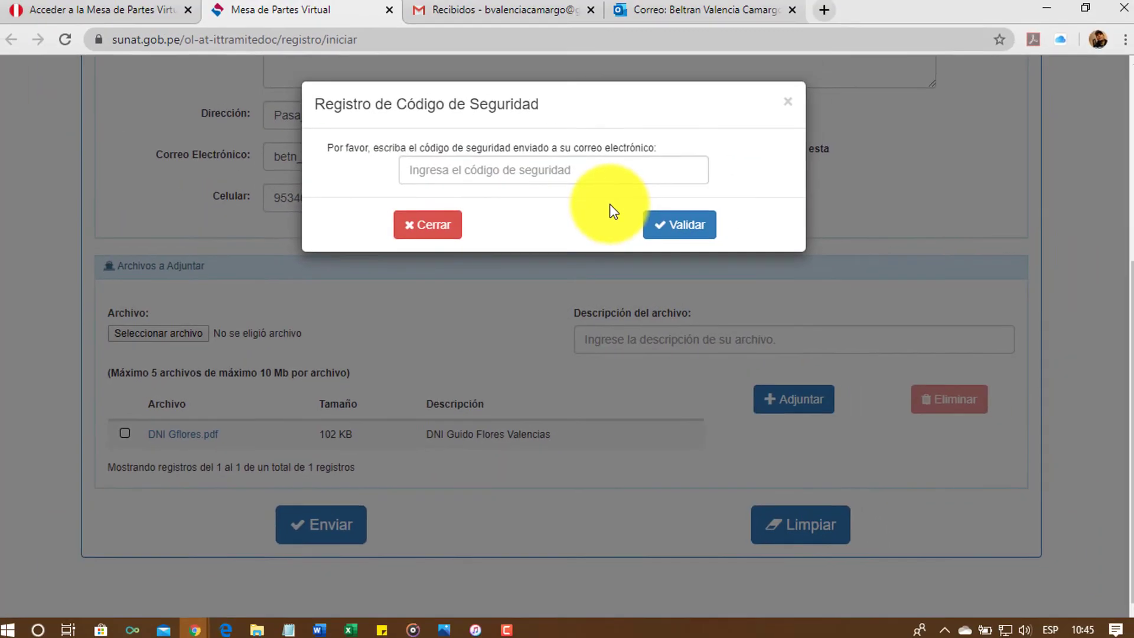
click(673, 12)
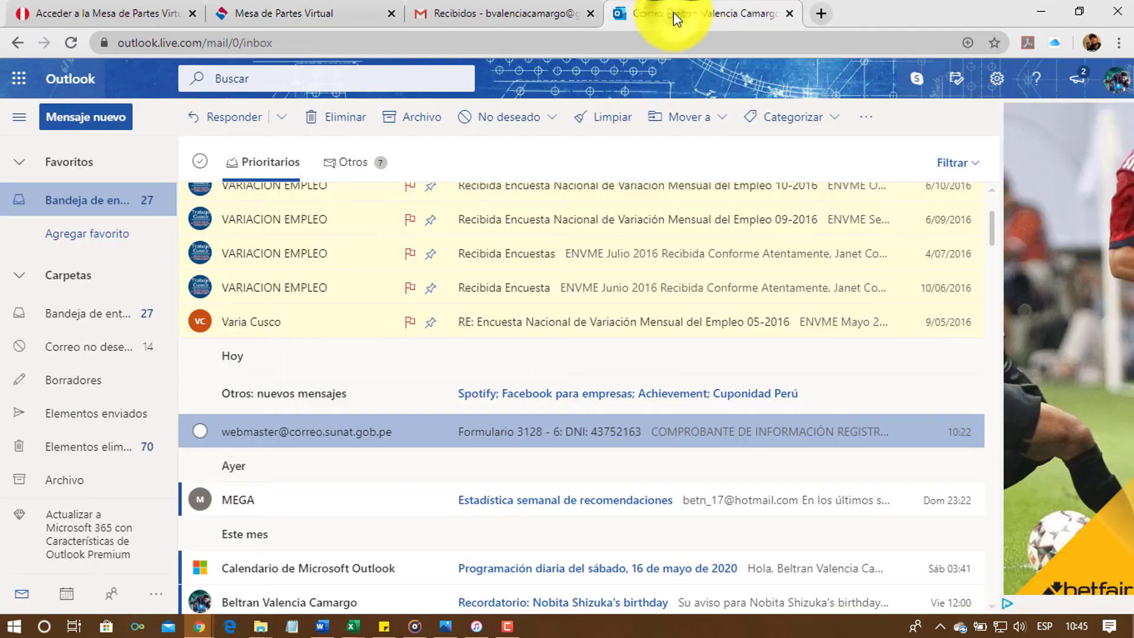
Reload the Outlook inbox and open SUNAT's 'Código de Seguridad' e-mail
click(87, 208)
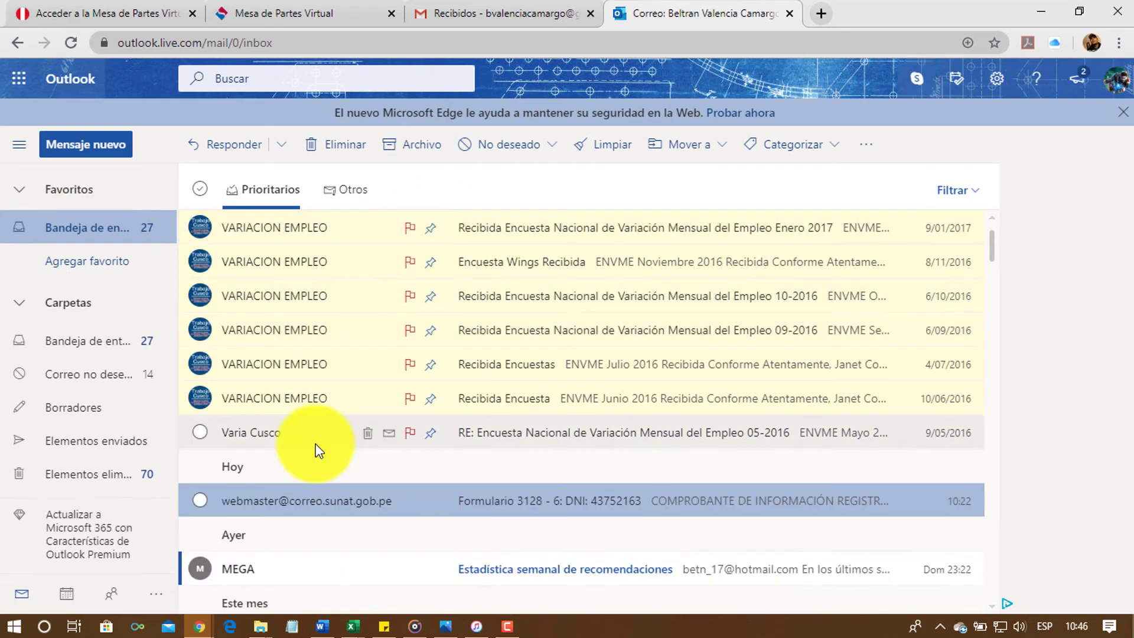
click(71, 44)
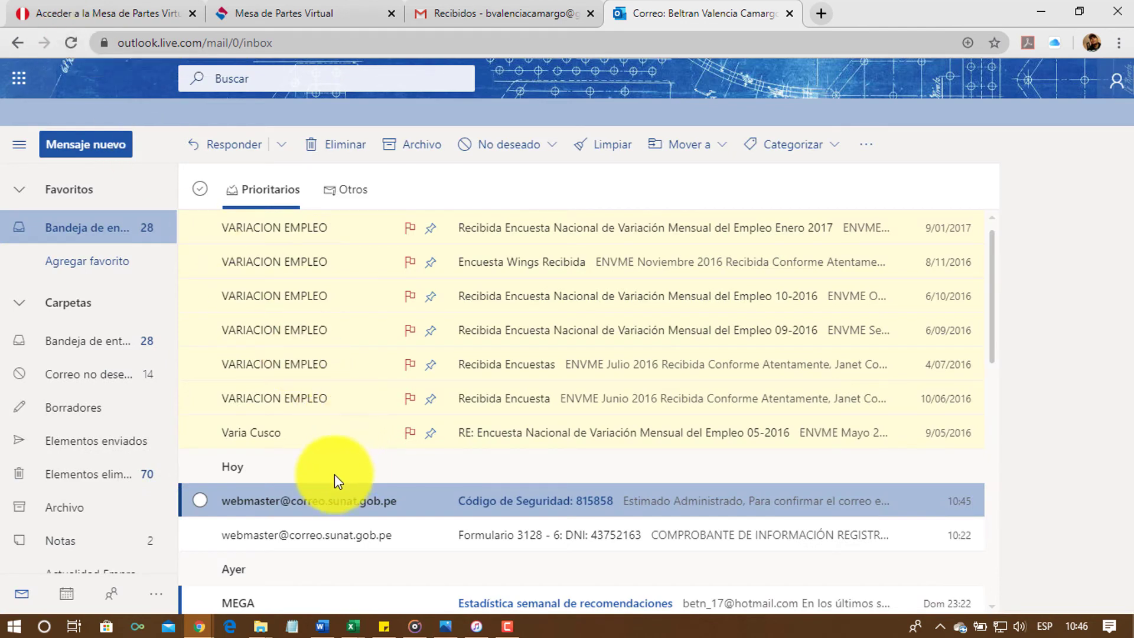
click(261, 499)
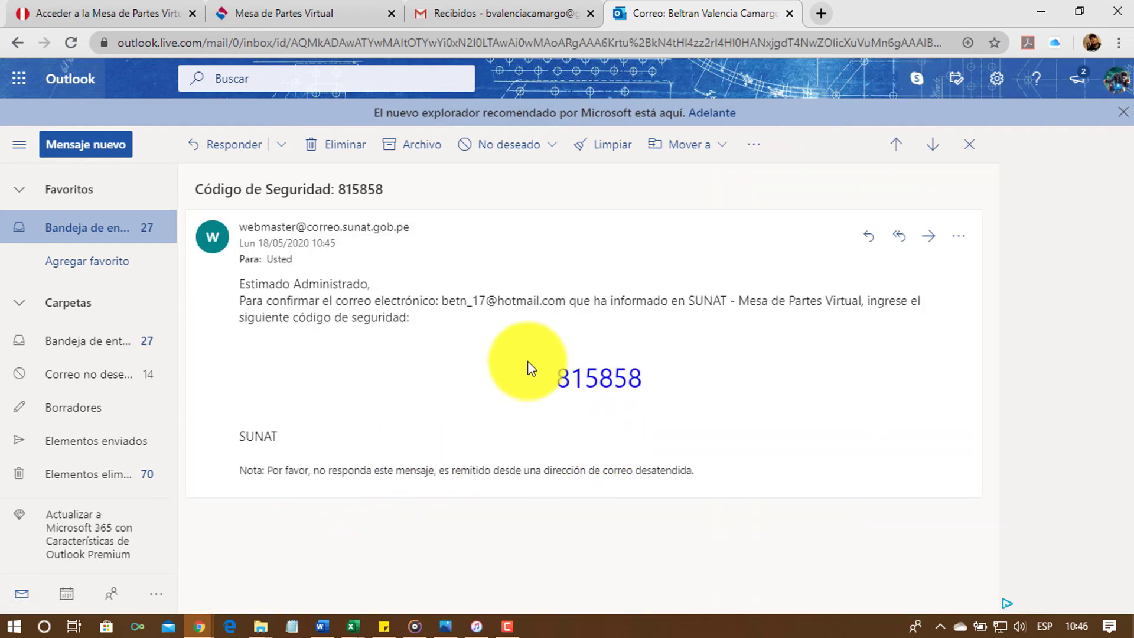
click(266, 17)
Validate the e-mail verification code, pass the robot check, and submit the RUS request
click(502, 168)
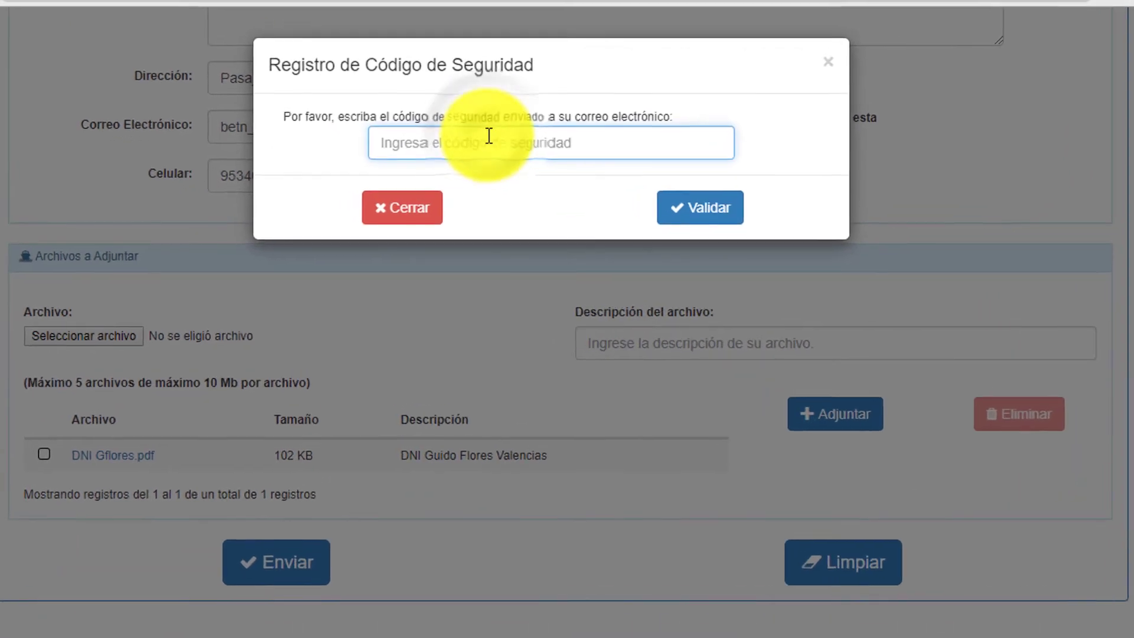
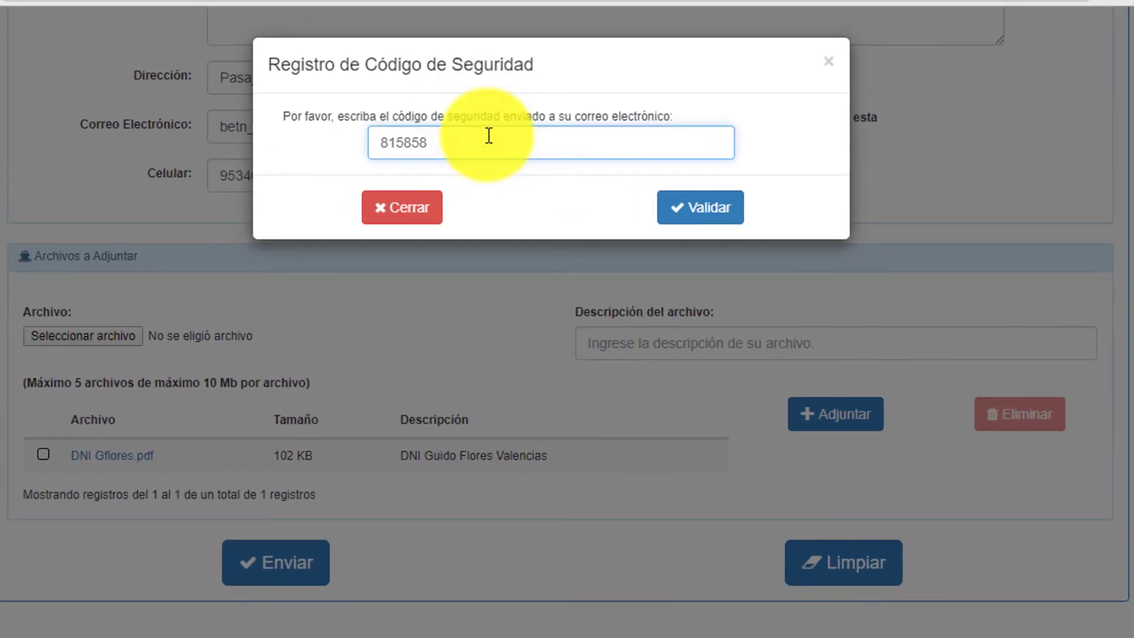
click(670, 209)
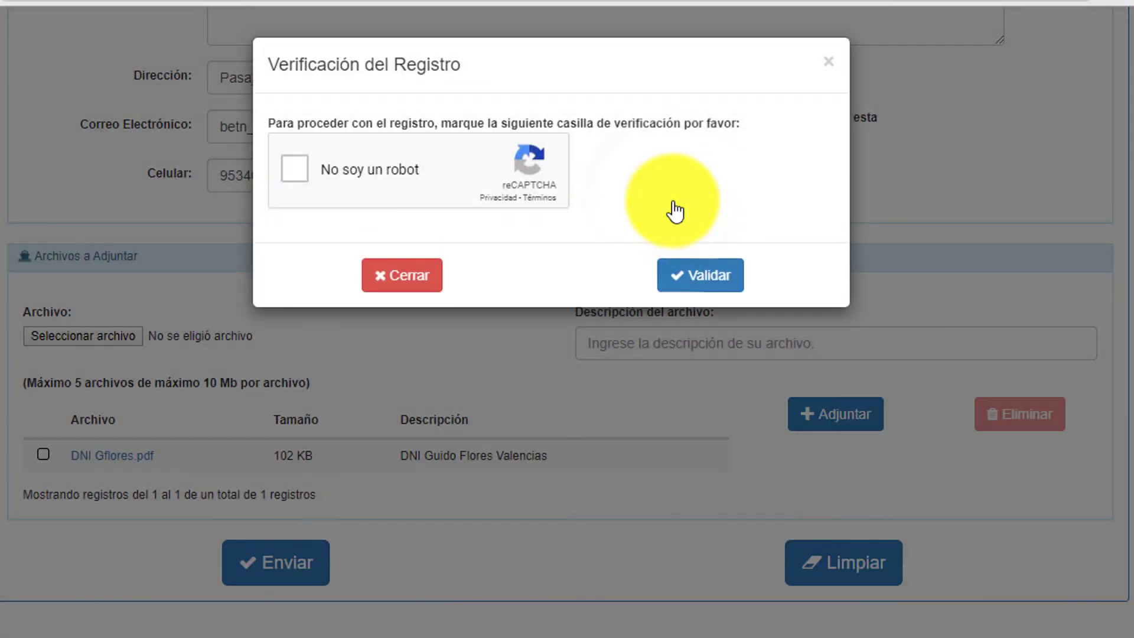
click(297, 170)
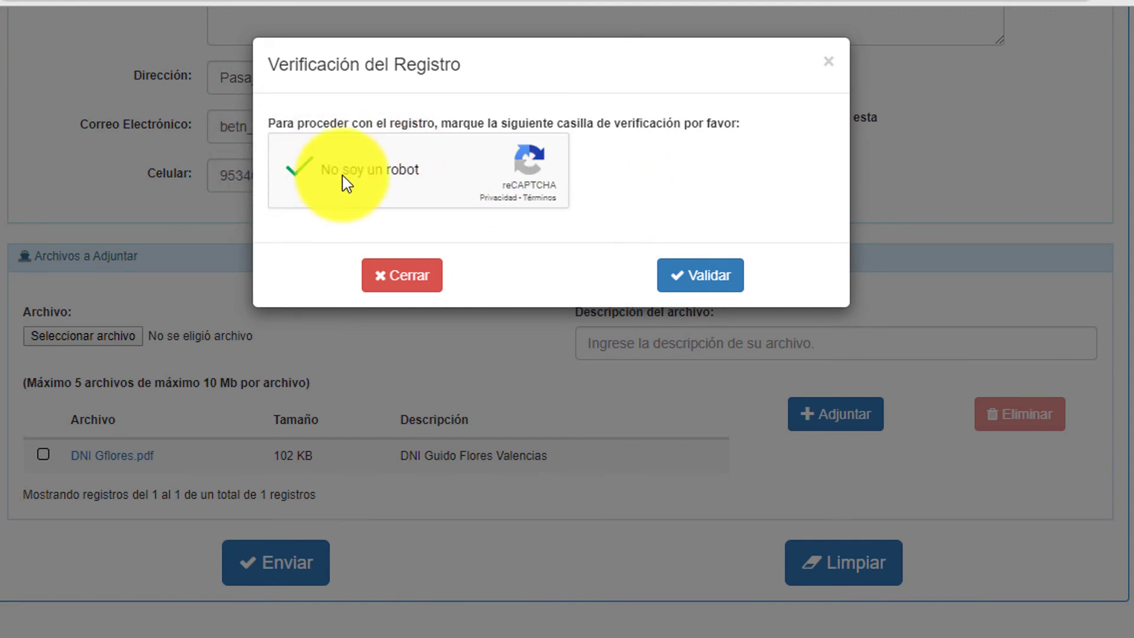
click(694, 282)
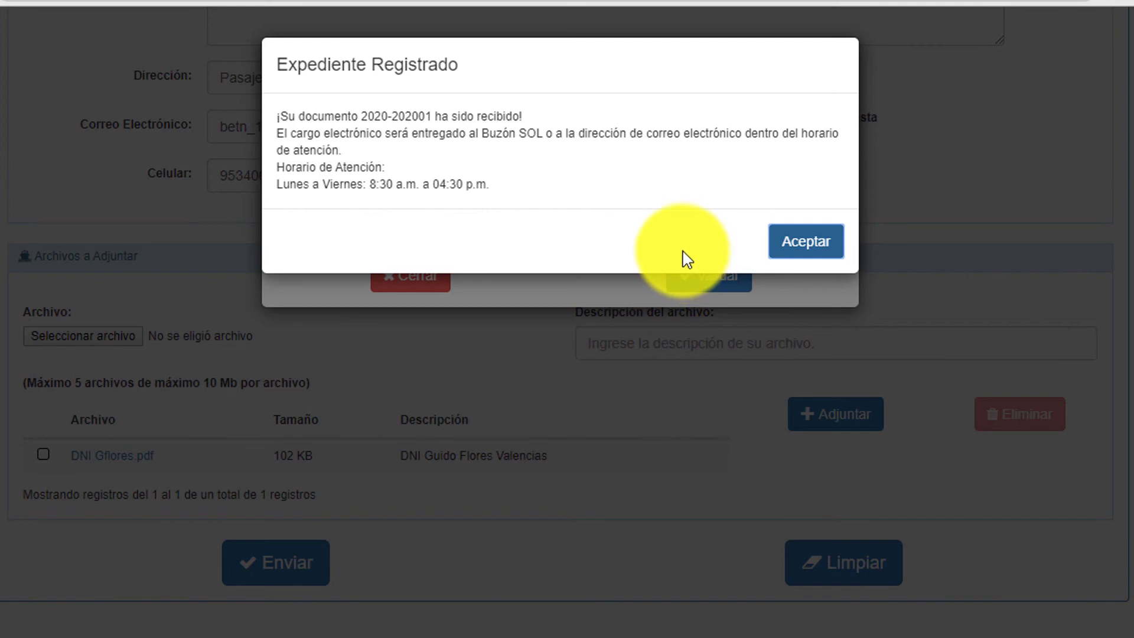
Acknowledge the expediente registration and filing-deadlines notices, then switch to the SOL login window
click(796, 245)
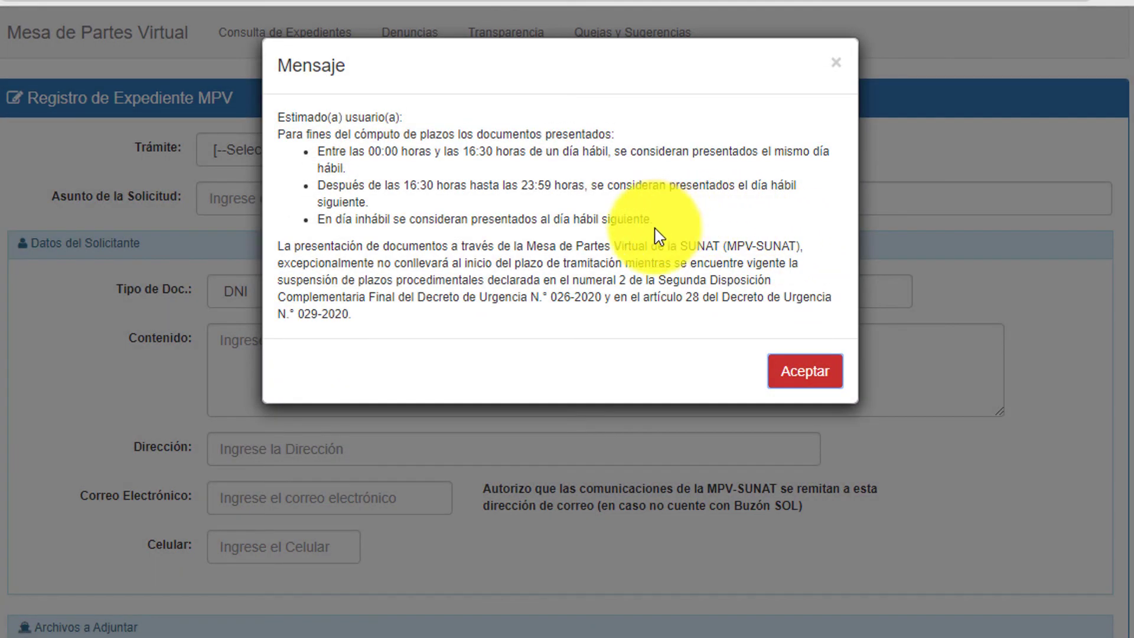
click(800, 378)
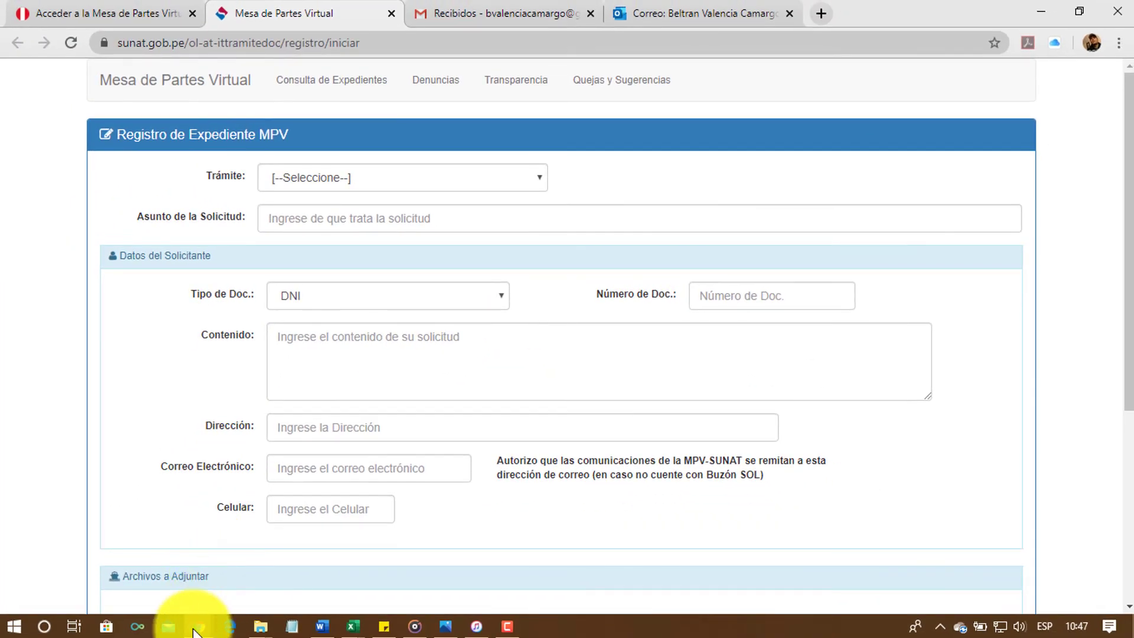
click(195, 626)
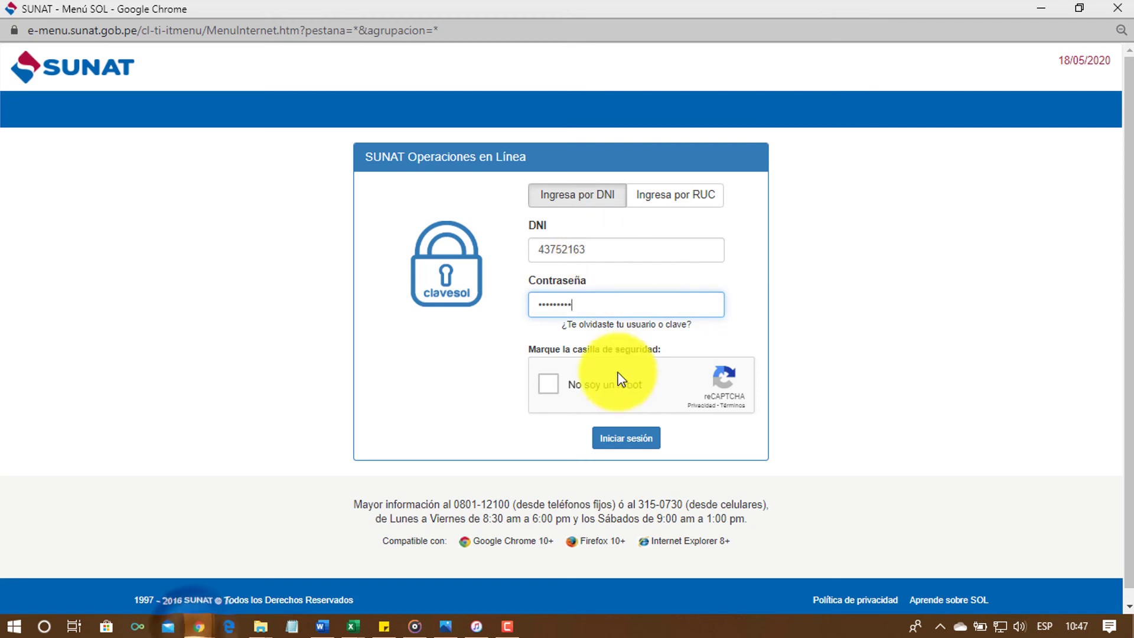
Sign in to Operaciones en Línea after the reCAPTCHA, then open Empresas and the Ficha RUC
click(549, 385)
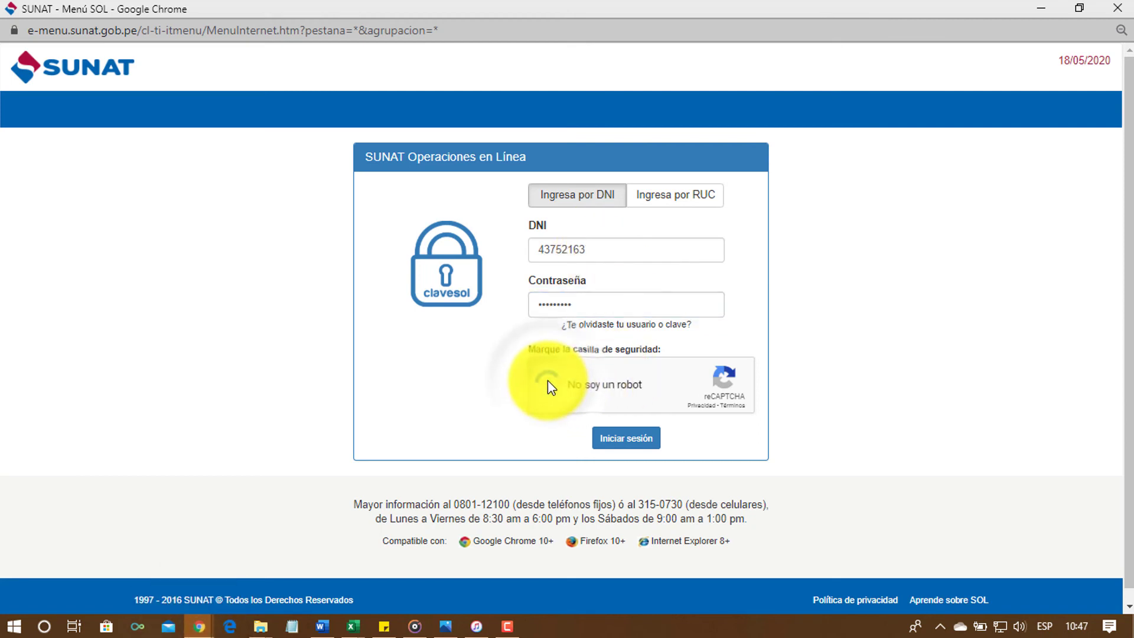
click(621, 430)
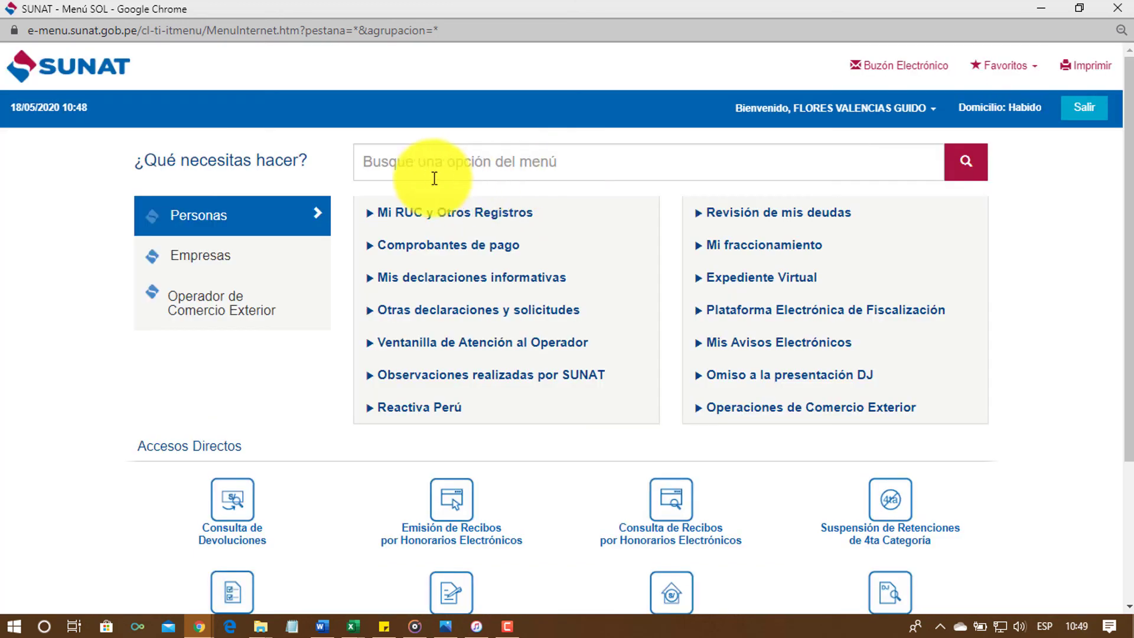
click(224, 253)
click(867, 125)
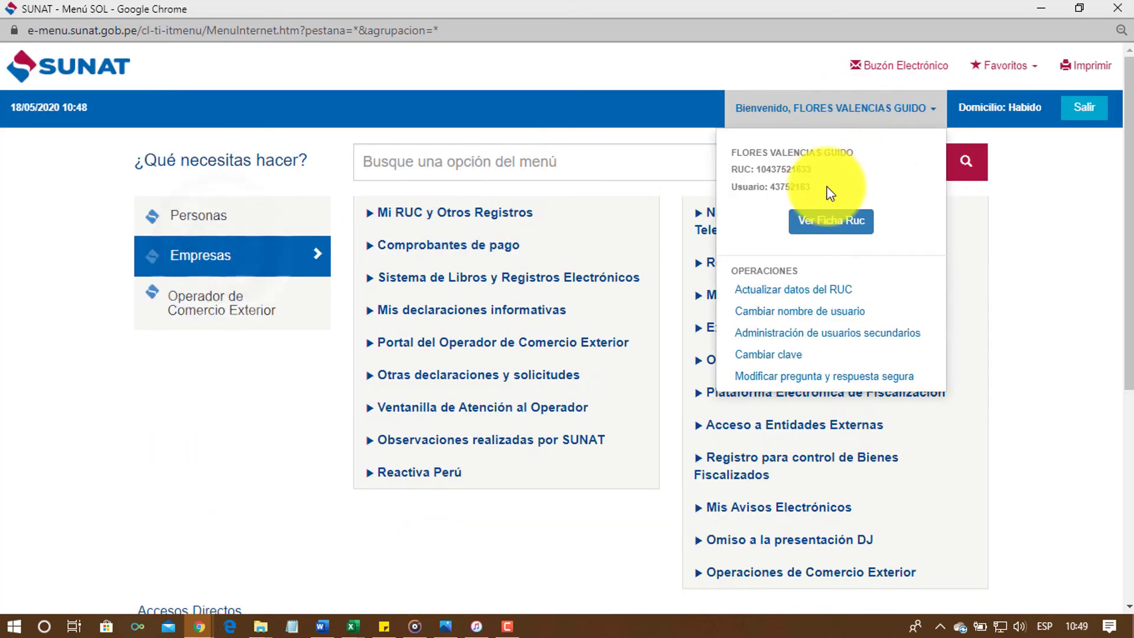
click(827, 222)
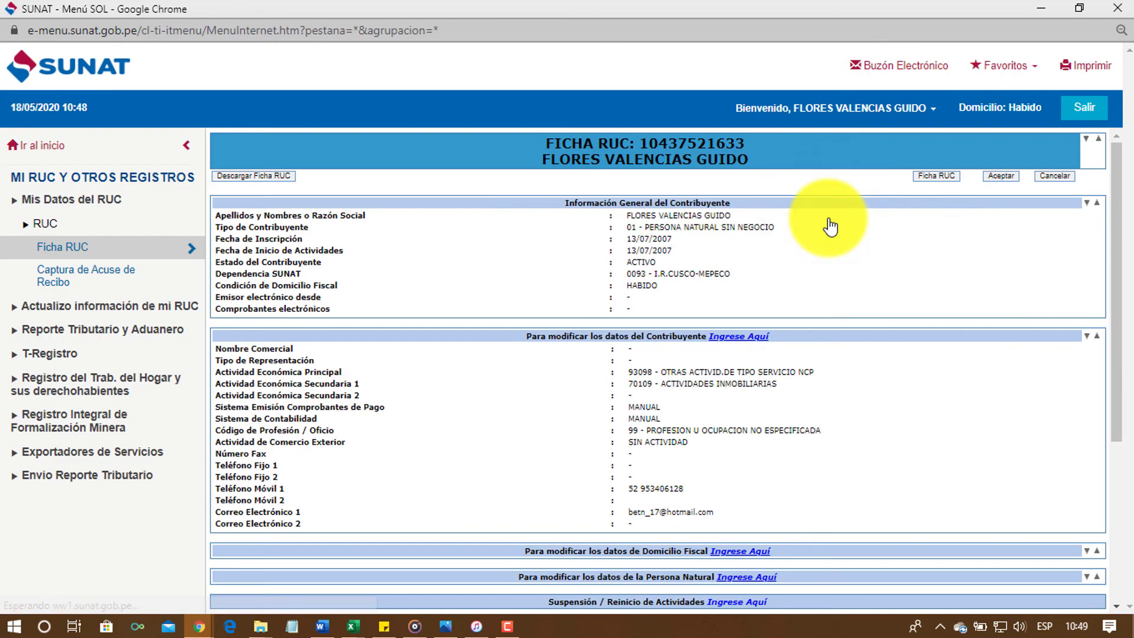
Open the printable Ficha RUC and review the CIR - Constancia de Información Registrada report
click(927, 177)
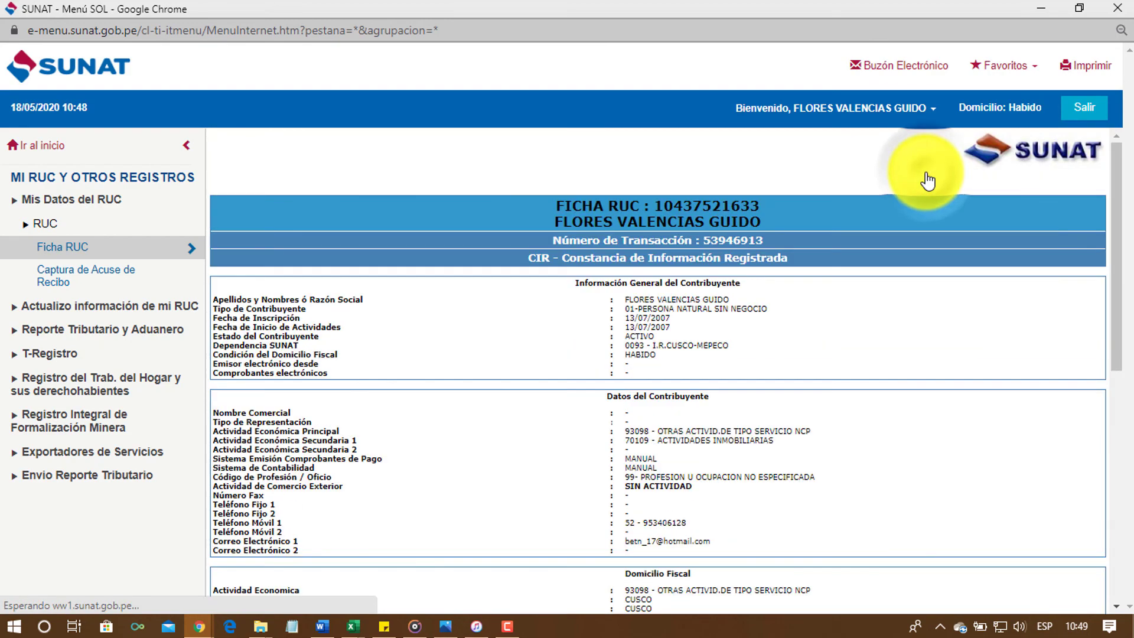
scroll(643, 359, down, 7)
scroll(643, 360, up, 7)
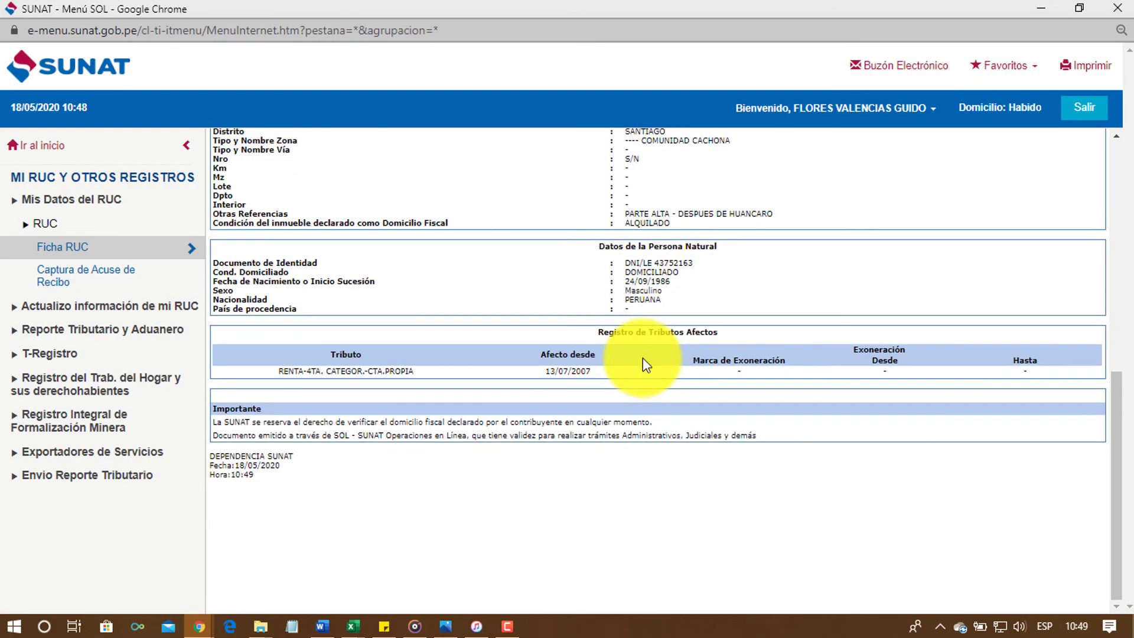
scroll(646, 338, down, 1)
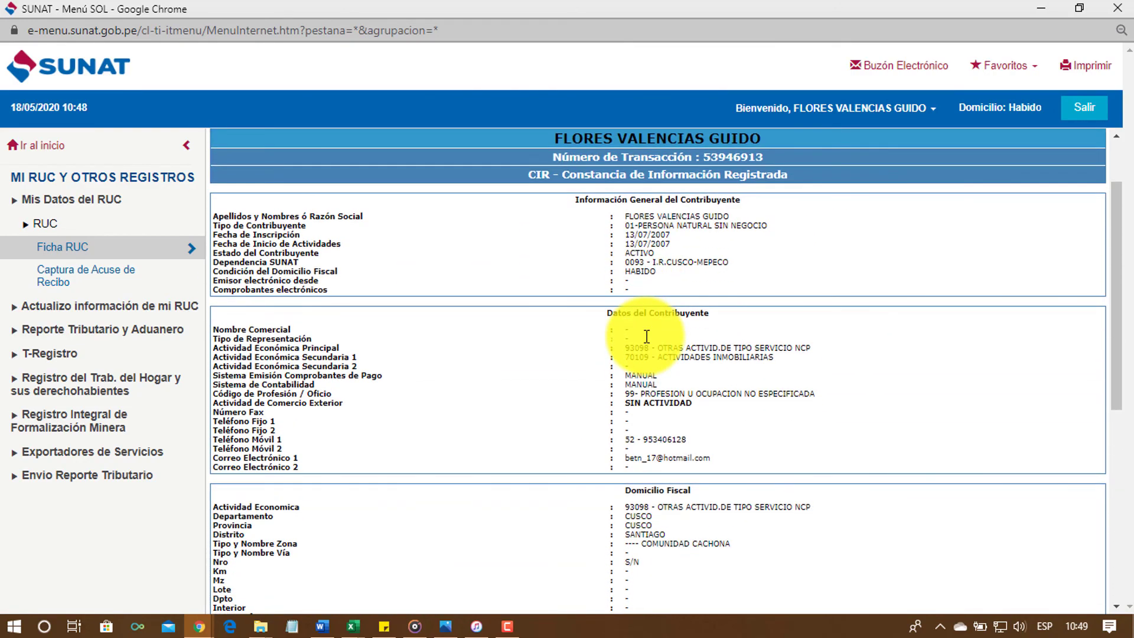
scroll(646, 336, down, 5)
scroll(647, 336, up, 6)
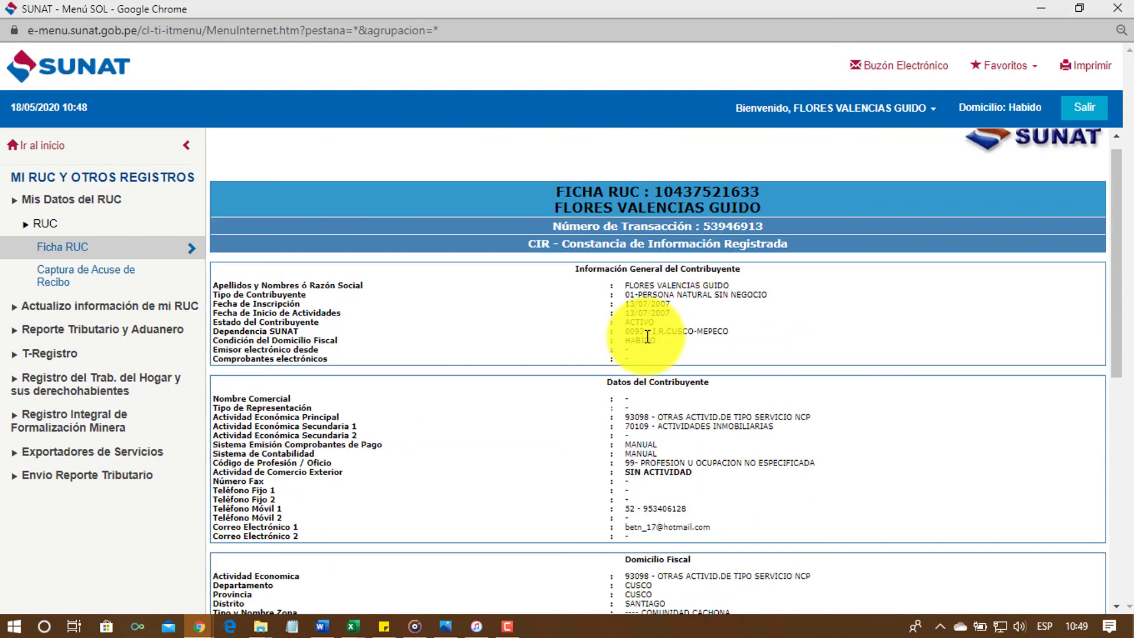